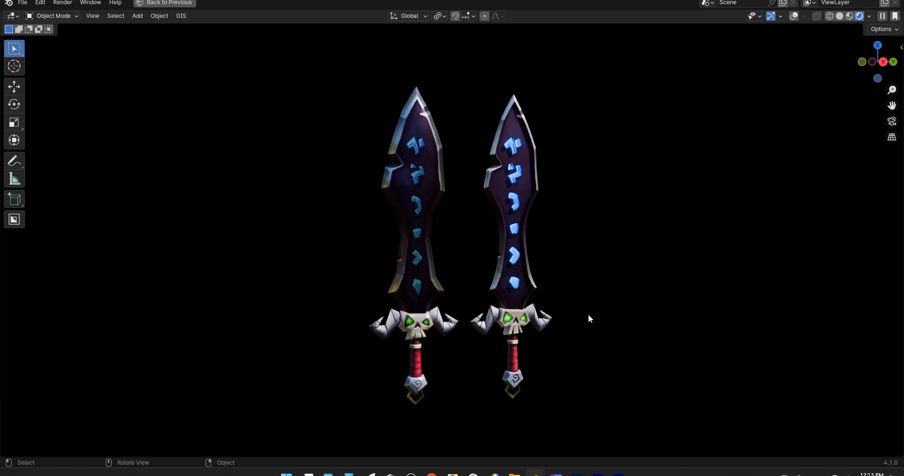
Step: Compare the sword reference image with the two finished sword models in Blender's rendered viewport
{"action": "left_click", "coordinate": [612, 414]}
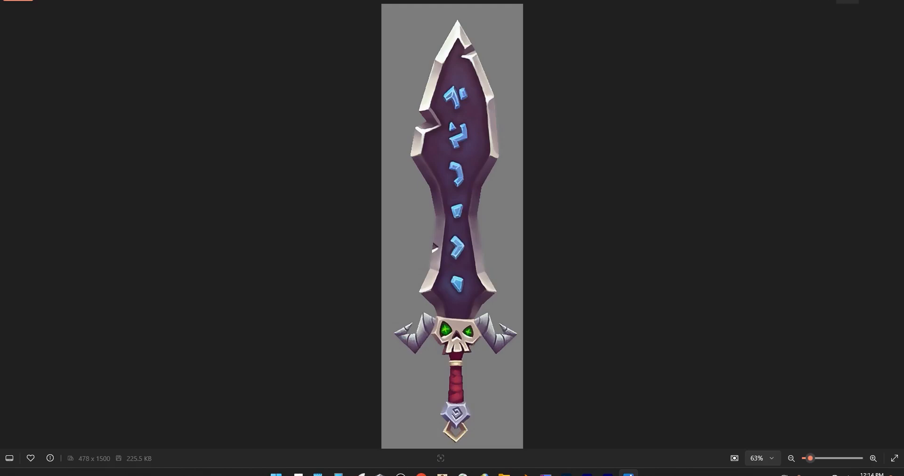
{"action": "left_click", "coordinate": [846, 1]}
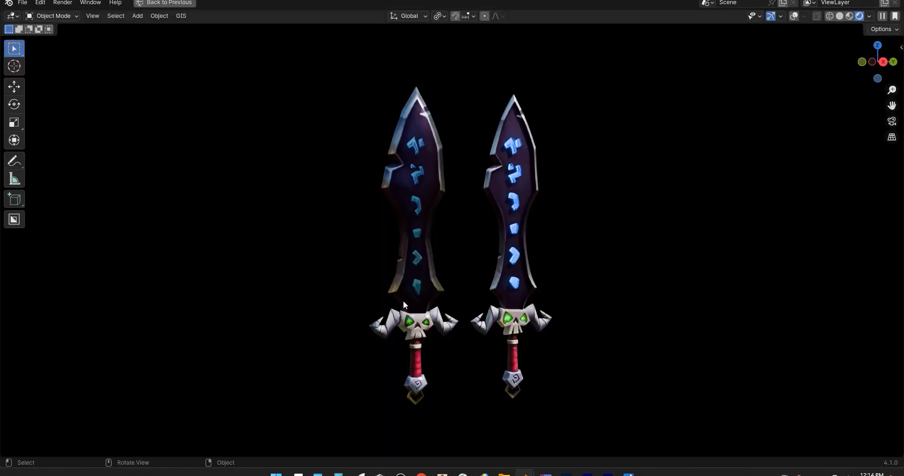
{"action": "scroll", "coordinate": [405, 325], "scroll_direction": "up", "scroll_amount": 2}
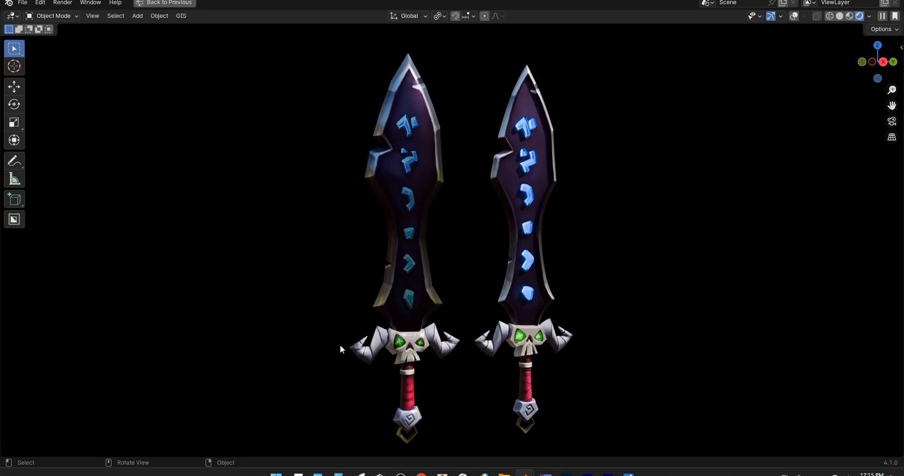
{"action": "middle_click_drag", "start_coordinate": [401, 234], "coordinate": [500, 291]}
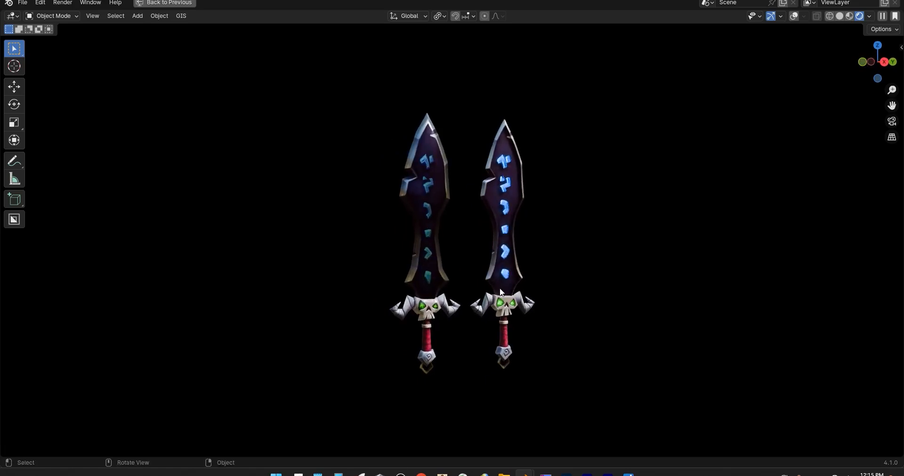
{"action": "middle_click_drag", "start_coordinate": [411, 290], "coordinate": [386, 294]}
Step: Turn on the viewport overlays and compare the mesh statistics of the low-poly and high-poly swords by selecting each one
{"action": "left_click_drag", "start_coordinate": [331, 92], "coordinate": [449, 413]}
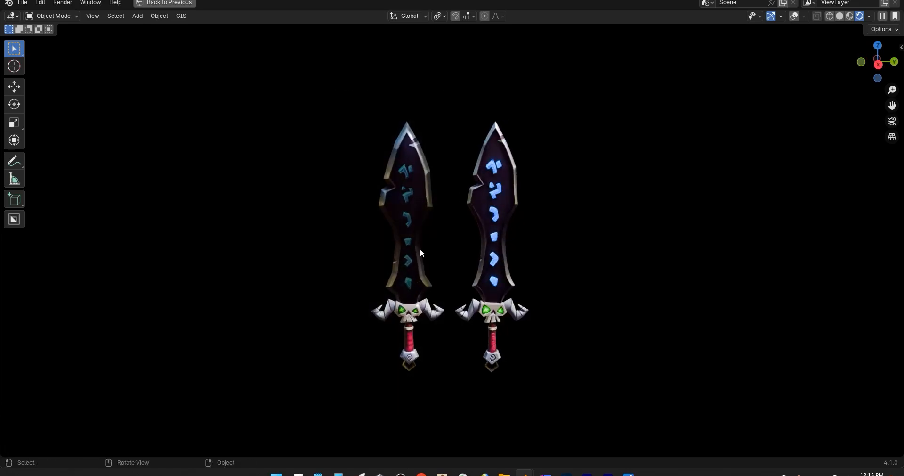
{"action": "key", "text": "q"}
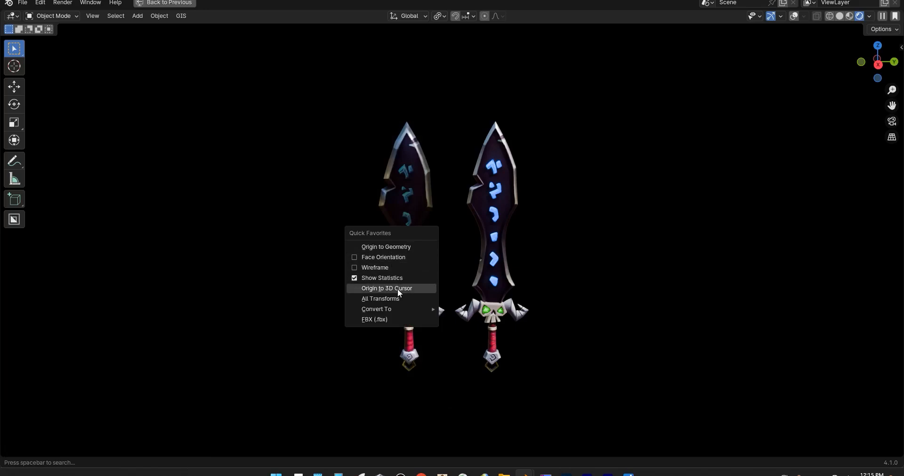
{"action": "key", "text": "shift+alt+z"}
{"action": "scroll", "coordinate": [400, 244], "scroll_direction": "up", "scroll_amount": 2}
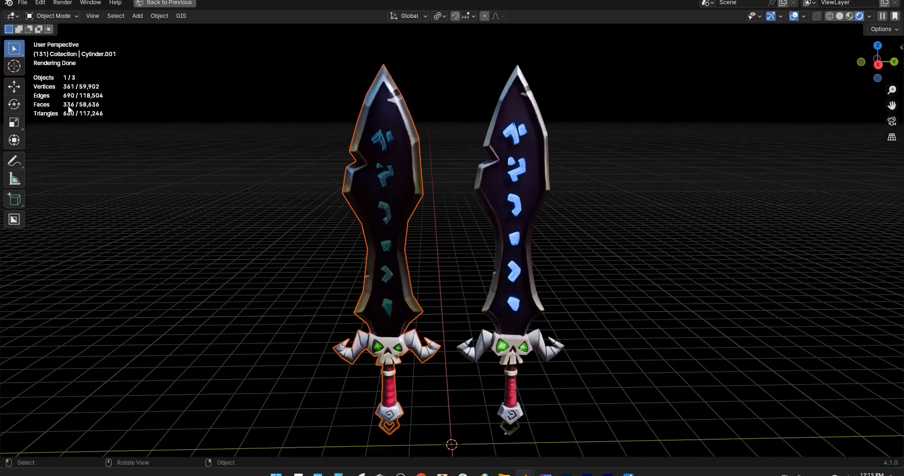
{"action": "middle_click_drag", "start_coordinate": [258, 305], "coordinate": [294, 293]}
{"action": "left_click_drag", "start_coordinate": [617, 21], "coordinate": [455, 447]}
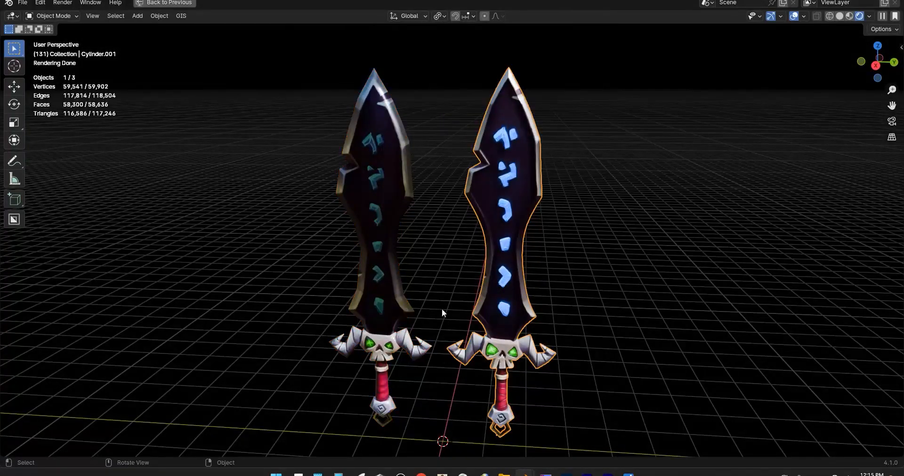
Step: Restore the full layout and inspect the high-poly sword's modifier stack and its mesh in Edit Mode
{"action": "key", "text": "ctrl+space"}
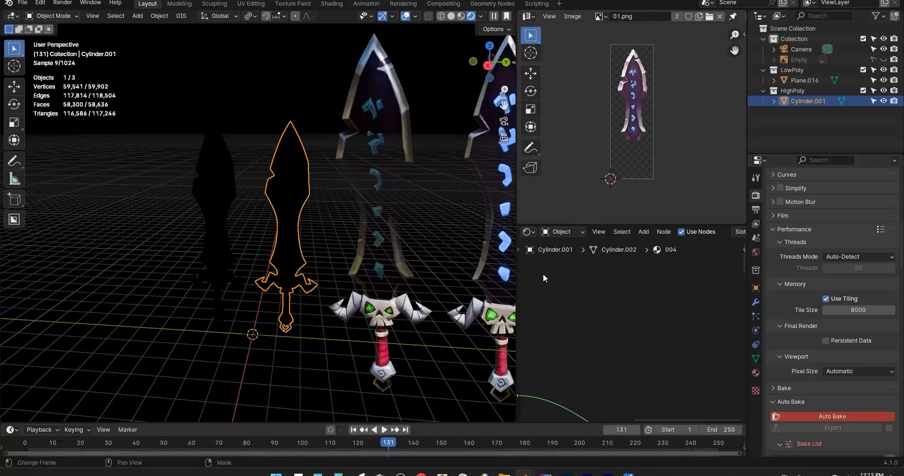
{"action": "left_click", "coordinate": [756, 303]}
{"action": "middle_click_drag", "start_coordinate": [342, 241], "coordinate": [296, 210]}
{"action": "key", "text": "Tab"}
{"action": "scroll", "coordinate": [303, 201], "scroll_direction": "up", "scroll_amount": 2}
{"action": "scroll", "coordinate": [303, 201], "scroll_direction": "down", "scroll_amount": 3}
{"action": "scroll", "coordinate": [301, 212], "scroll_direction": "up", "scroll_amount": 3}
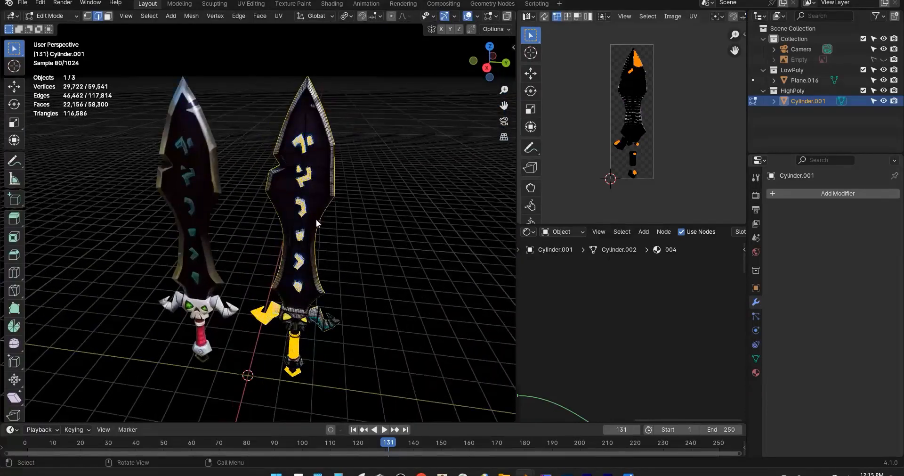
{"action": "key", "text": "Tab"}
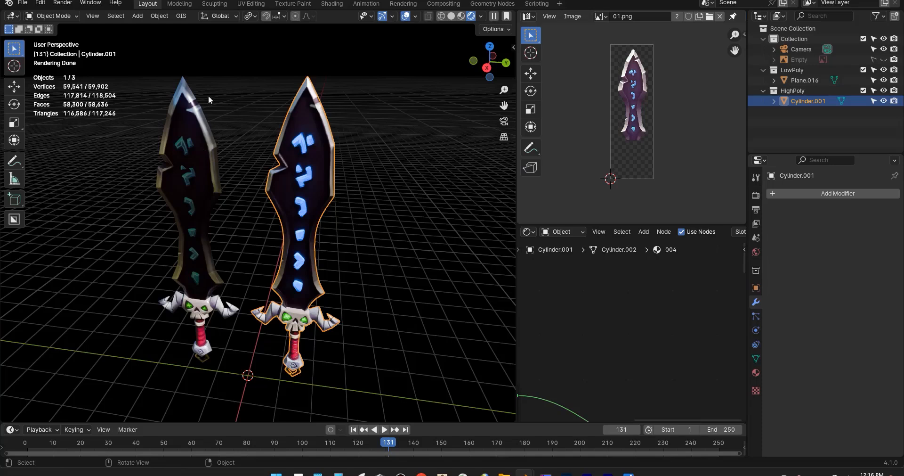
Step: Check the low-poly sword's statistics and view both swords in the maximized viewport without overlays
{"action": "left_click_drag", "start_coordinate": [238, 78], "coordinate": [145, 378]}
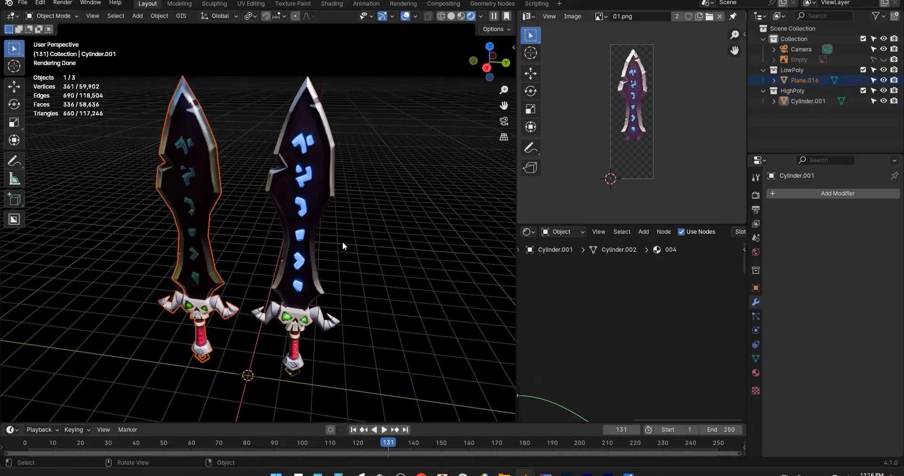
{"action": "middle_click_drag", "start_coordinate": [313, 278], "coordinate": [300, 262]}
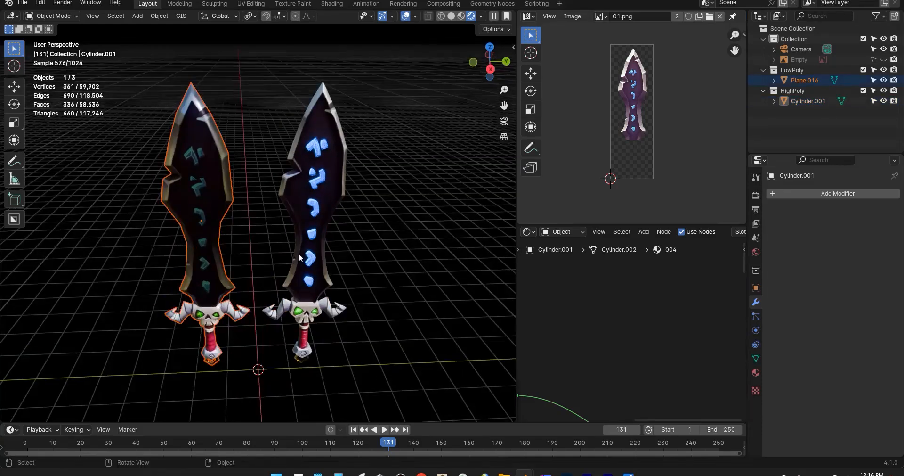
{"action": "key", "text": "ctrl+space"}
{"action": "scroll", "coordinate": [480, 254], "scroll_direction": "down", "scroll_amount": 4}
{"action": "middle_click_drag", "start_coordinate": [488, 276], "coordinate": [509, 272]}
{"action": "key", "text": "shift+alt+z"}
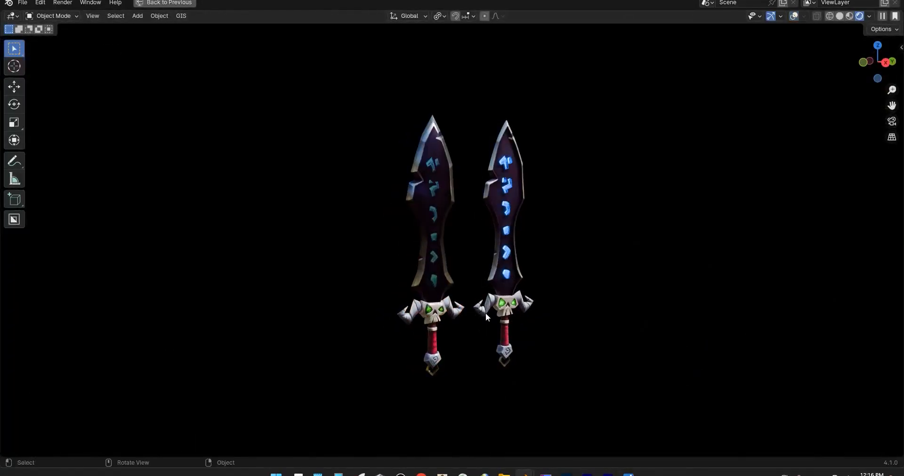
{"action": "scroll", "coordinate": [485, 312], "scroll_direction": "up", "scroll_amount": 3}
{"action": "middle_click_drag", "start_coordinate": [481, 349], "coordinate": [452, 341]}
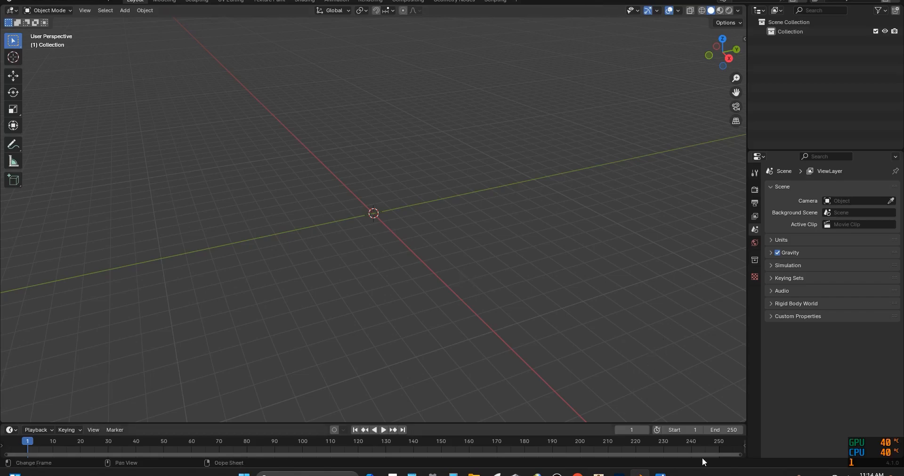
Step: Open the sword reference image and examine its blade, runes, skull guard, horns and handle up close
{"action": "left_click", "coordinate": [662, 473]}
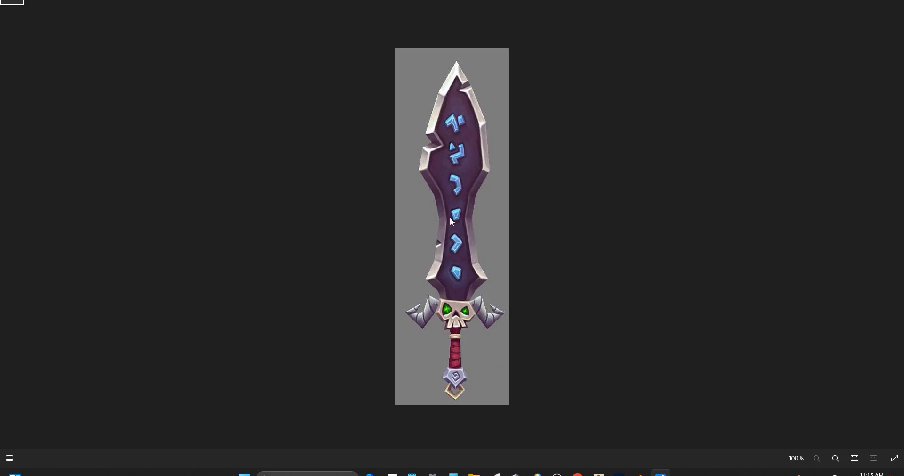
{"action": "scroll", "coordinate": [493, 301], "scroll_direction": "up", "scroll_amount": 8}
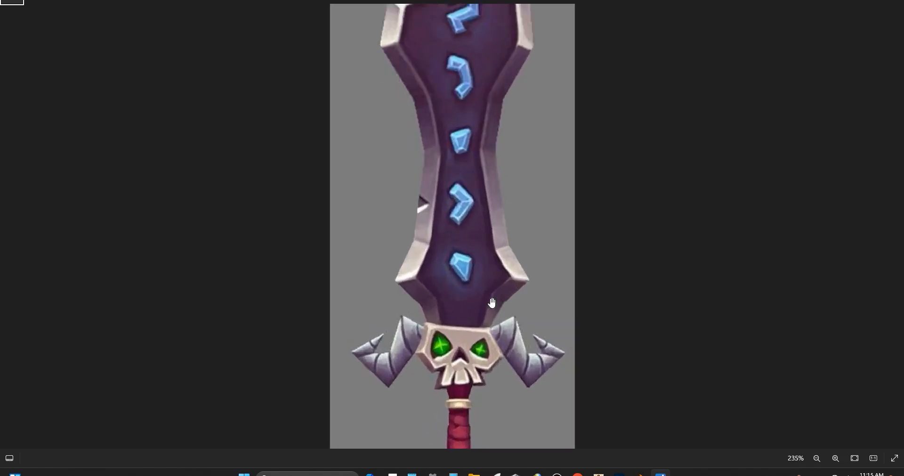
{"action": "left_click_drag", "start_coordinate": [459, 206], "coordinate": [468, 12]}
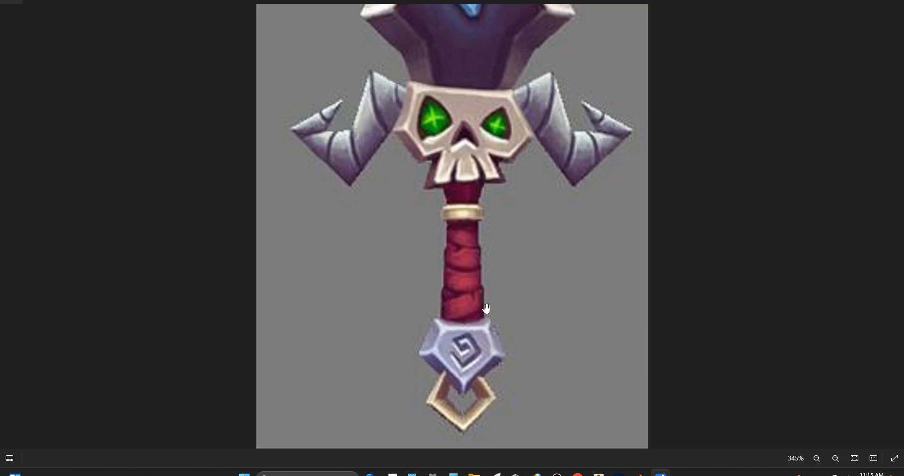
{"action": "left_click_drag", "start_coordinate": [483, 177], "coordinate": [486, 444]}
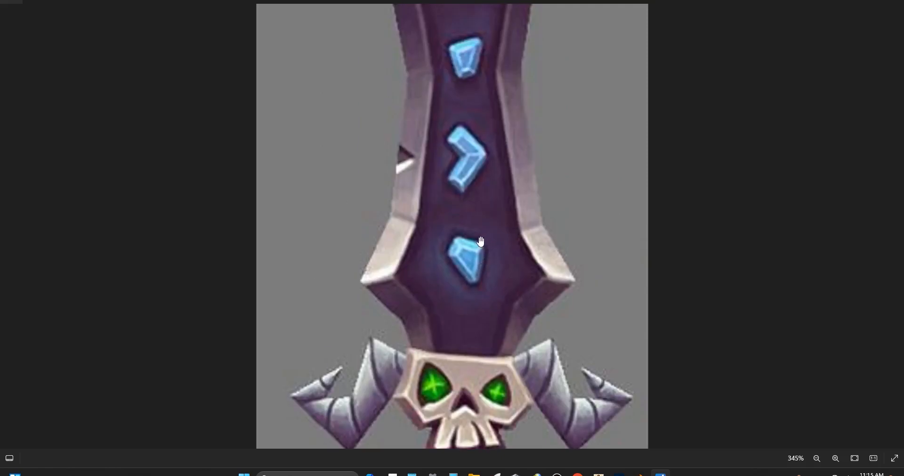
{"action": "left_click_drag", "start_coordinate": [470, 131], "coordinate": [459, 457]}
{"action": "left_click_drag", "start_coordinate": [449, 99], "coordinate": [435, 0]}
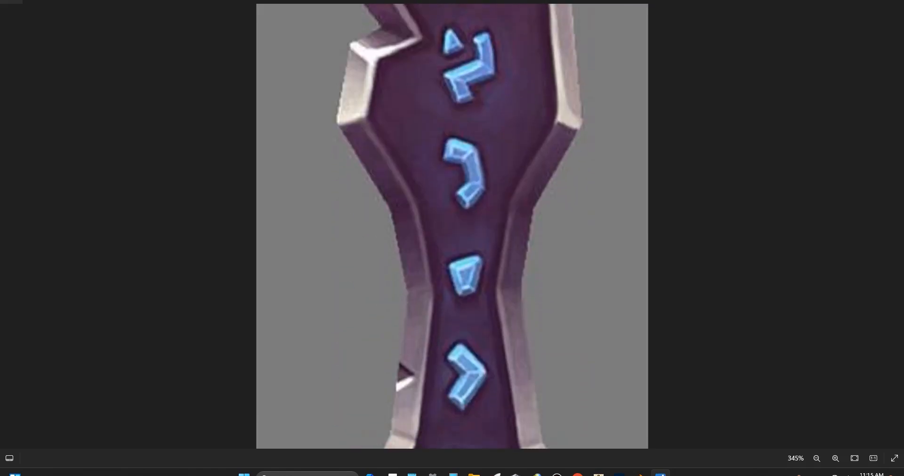
{"action": "scroll", "coordinate": [451, 211], "scroll_direction": "down", "scroll_amount": 4}
{"action": "scroll", "coordinate": [452, 210], "scroll_direction": "down", "scroll_amount": 5}
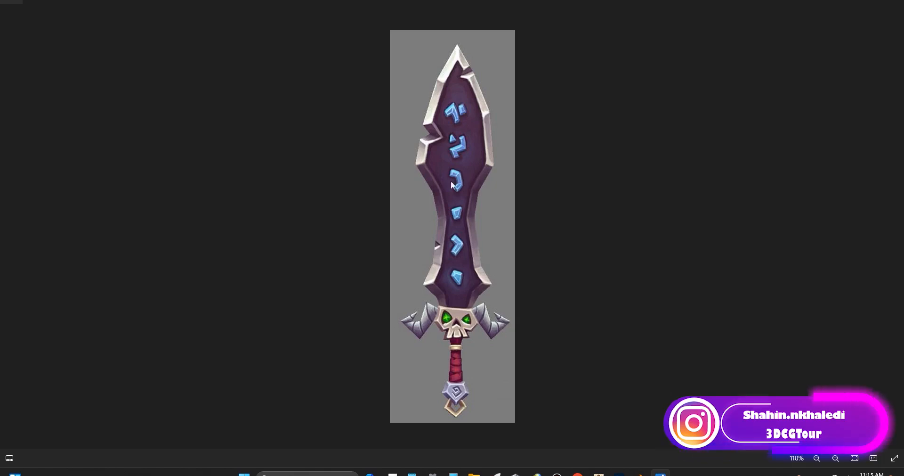
{"action": "scroll", "coordinate": [450, 154], "scroll_direction": "up", "scroll_amount": 1}
{"action": "scroll", "coordinate": [452, 160], "scroll_direction": "up", "scroll_amount": 4}
{"action": "scroll", "coordinate": [419, 203], "scroll_direction": "down", "scroll_amount": 2}
{"action": "scroll", "coordinate": [423, 219], "scroll_direction": "down", "scroll_amount": 5}
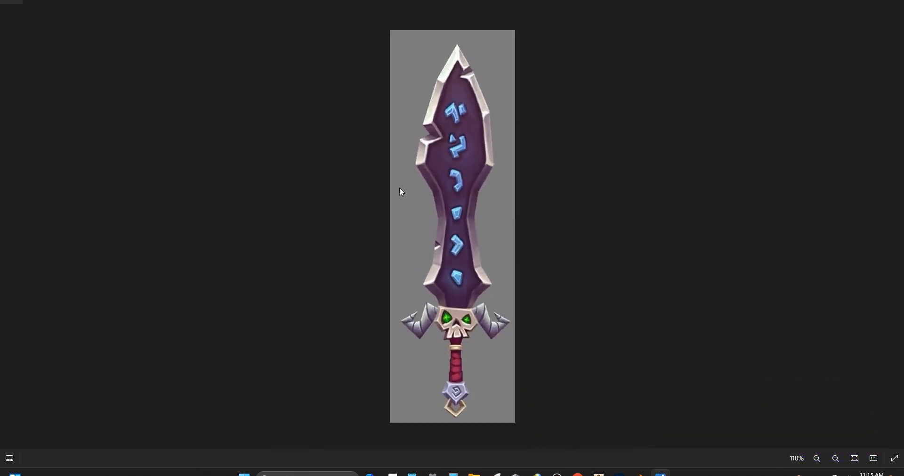
{"action": "scroll", "coordinate": [454, 384], "scroll_direction": "up", "scroll_amount": 6}
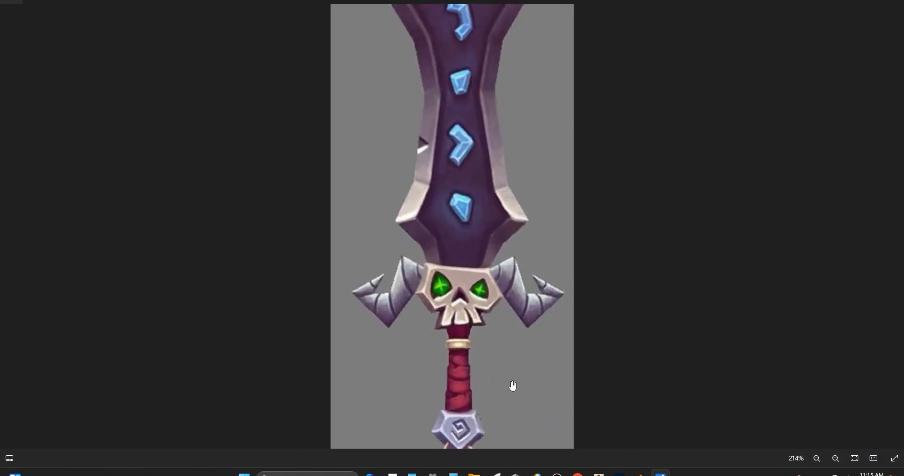
{"action": "scroll", "coordinate": [414, 242], "scroll_direction": "down", "scroll_amount": 5}
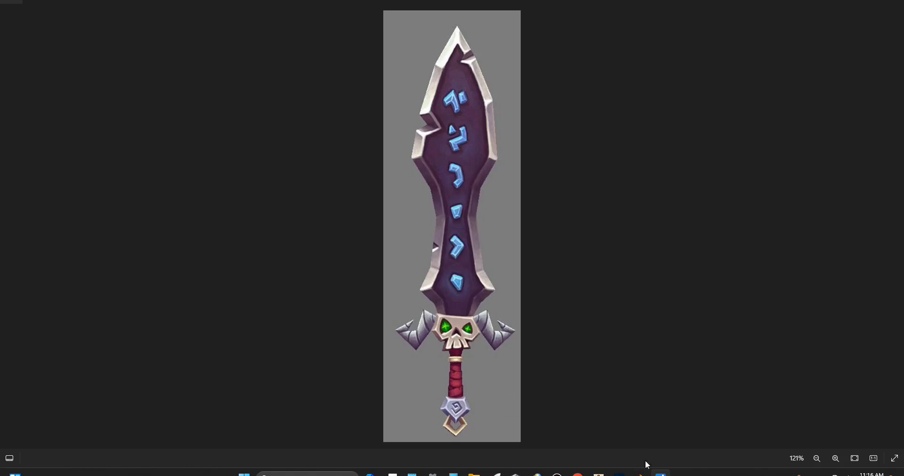
Step: Switch back to Blender and add a UV sphere at the origin, scaled up by about 5.917
{"action": "left_click", "coordinate": [640, 473]}
{"action": "middle_click_drag", "start_coordinate": [369, 239], "coordinate": [391, 270]}
{"action": "key", "text": "shift+a"}
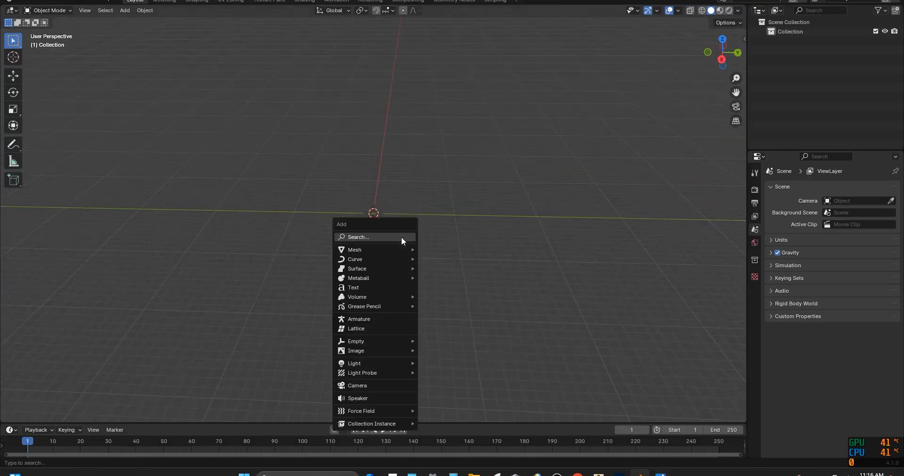
{"action": "mouse_move", "coordinate": [377, 251]}
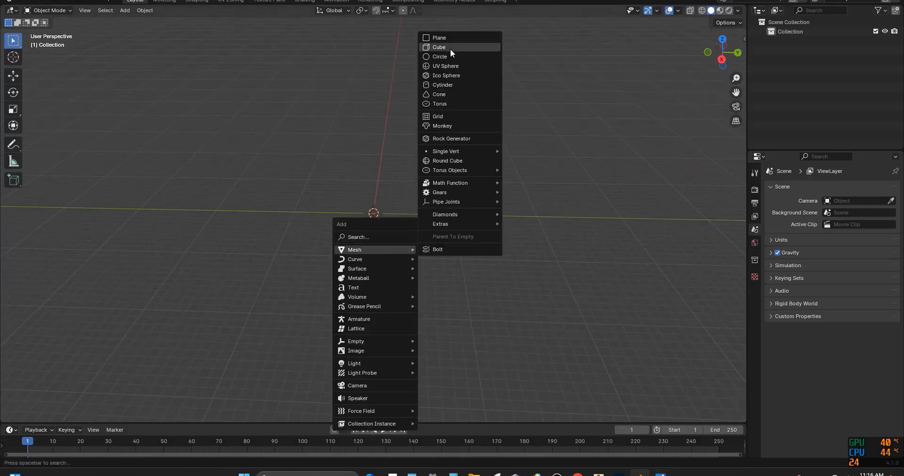
{"action": "left_click", "coordinate": [451, 67]}
{"action": "key", "text": "s"}
{"action": "left_click", "coordinate": [571, 397]}
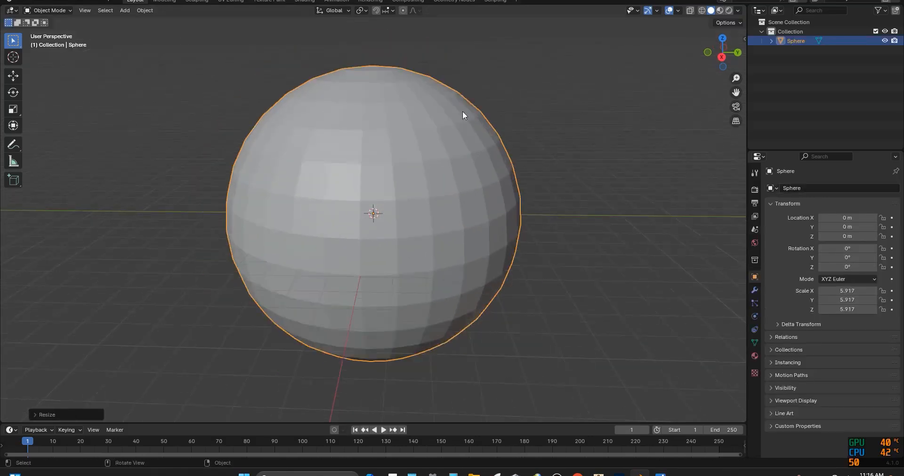
Step: Duplicate the sphere and move the copy along the Y axis, clear of the original
{"action": "scroll", "coordinate": [447, 127], "scroll_direction": "down", "scroll_amount": 10}
{"action": "key", "text": "shift+d"}
{"action": "key", "text": "y"}
{"action": "left_click", "coordinate": [447, 276]}
{"action": "scroll", "coordinate": [471, 280], "scroll_direction": "up", "scroll_amount": 6}
{"action": "middle_click_drag", "start_coordinate": [494, 282], "coordinate": [410, 250]}
Step: Add a Catmull-Clark Subdivision modifier with 2 viewport levels to the duplicated sphere and apply it
{"action": "left_click", "coordinate": [753, 291]}
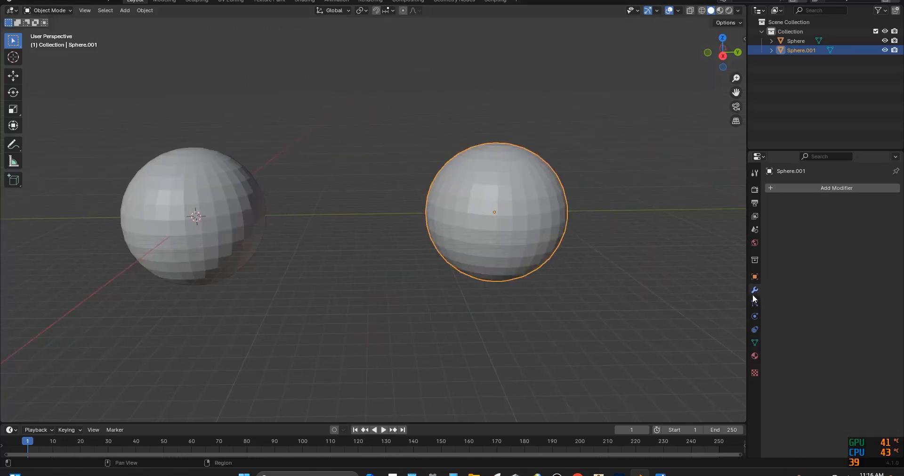
{"action": "left_click", "coordinate": [813, 188]}
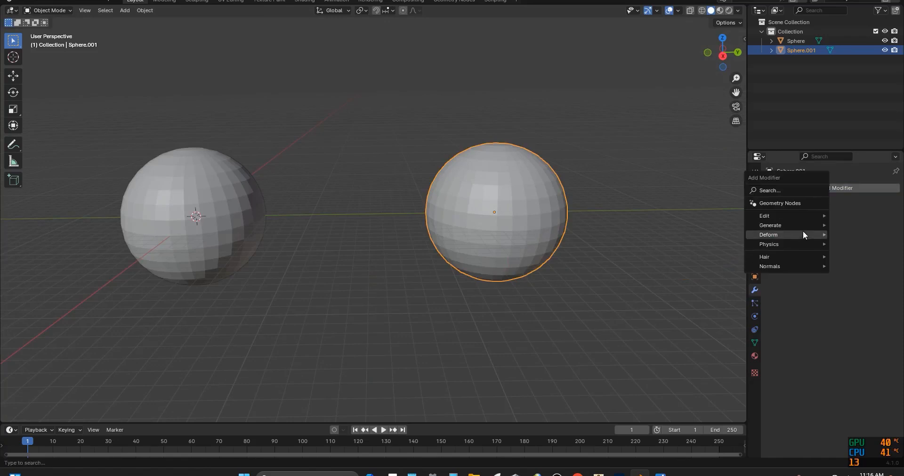
{"action": "left_click", "coordinate": [785, 187]}
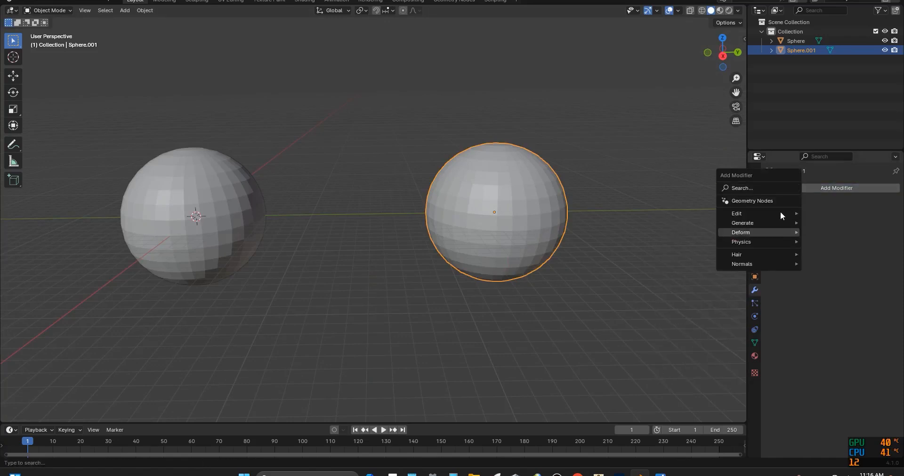
{"action": "mouse_move", "coordinate": [782, 222]}
{"action": "left_click", "coordinate": [850, 346]}
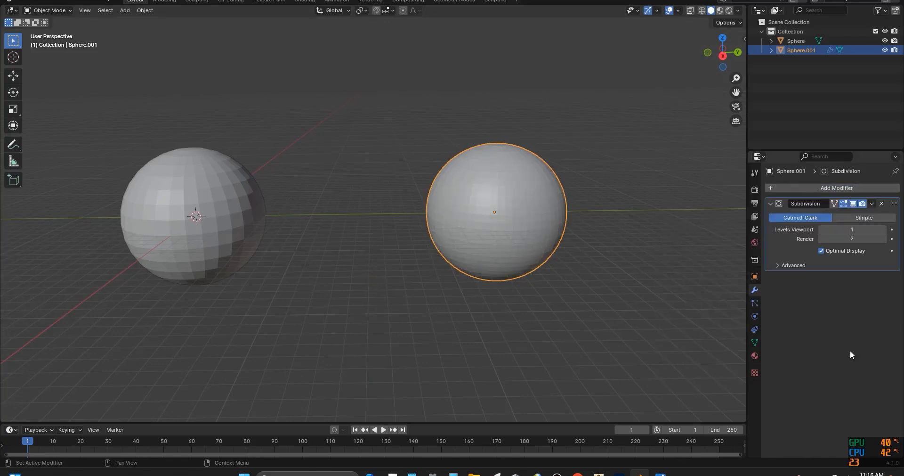
{"action": "left_click", "coordinate": [883, 229]}
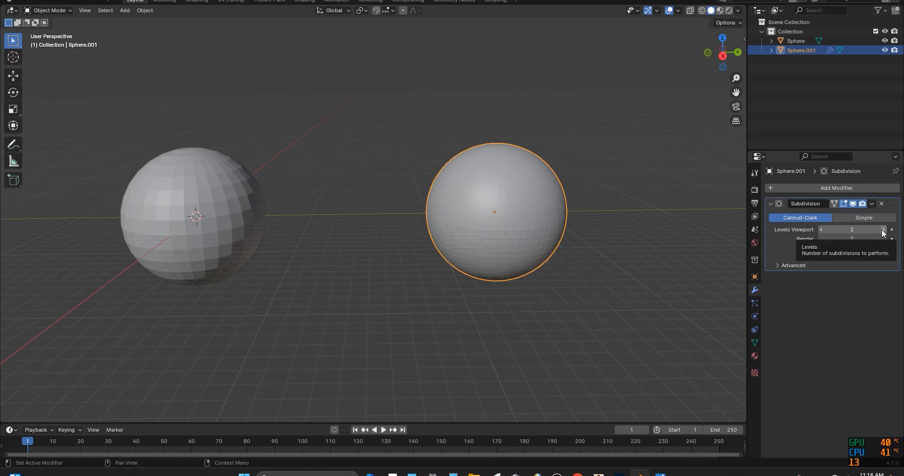
{"action": "left_click", "coordinate": [872, 203]}
{"action": "left_click", "coordinate": [873, 213]}
Step: Make the original faceted sphere the active selection
{"action": "left_click", "coordinate": [92, 251]}
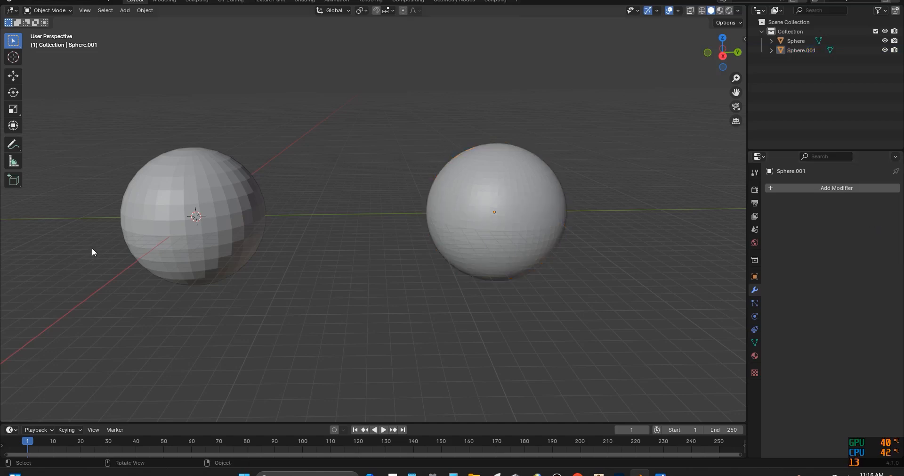
{"action": "left_click_drag", "start_coordinate": [214, 168], "coordinate": [216, 91]}
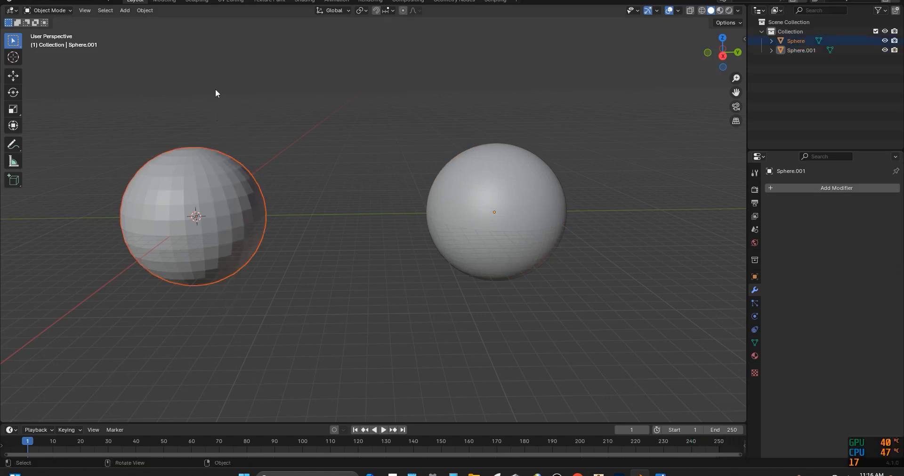
{"action": "left_click", "coordinate": [219, 217]}
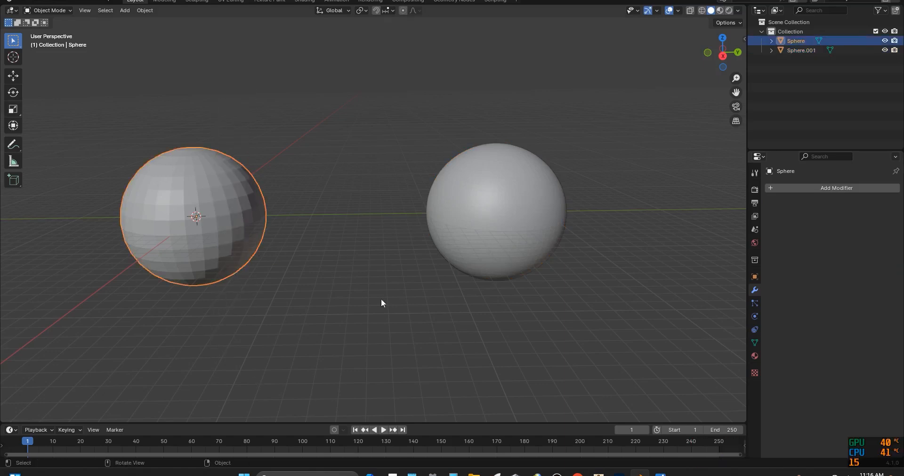
Step: Shade both the faceted sphere and the subdivided sphere smooth, then clear the selection
{"action": "left_click", "coordinate": [516, 212]}
{"action": "key", "text": "Tab"}
{"action": "scroll", "coordinate": [508, 242], "scroll_direction": "up", "scroll_amount": 1}
{"action": "scroll", "coordinate": [508, 241], "scroll_direction": "down", "scroll_amount": 1}
{"action": "key", "text": "Tab"}
{"action": "key", "text": "a"}
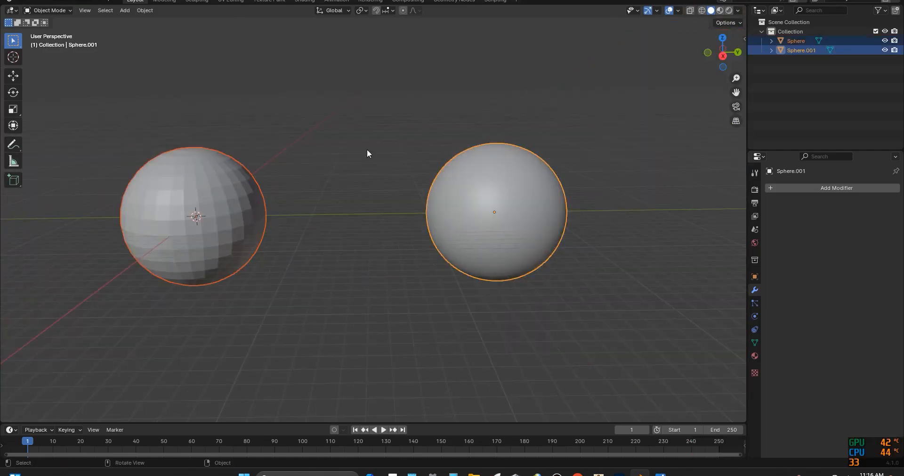
{"action": "right_click", "coordinate": [221, 206]}
{"action": "left_click", "coordinate": [200, 199]}
{"action": "left_click", "coordinate": [313, 317]}
Step: Compare the outlines of the two smooth-shaded spheres from the right orthographic view
{"action": "mouse_move", "coordinate": [313, 317]}
{"action": "middle_mouse_down"}
{"action": "mouse_move", "coordinate": [317, 272]}
{"action": "mouse_move", "coordinate": [314, 323]}
{"action": "mouse_move", "coordinate": [341, 329]}
{"action": "mouse_move", "coordinate": [316, 311]}
{"action": "middle_mouse_up"}
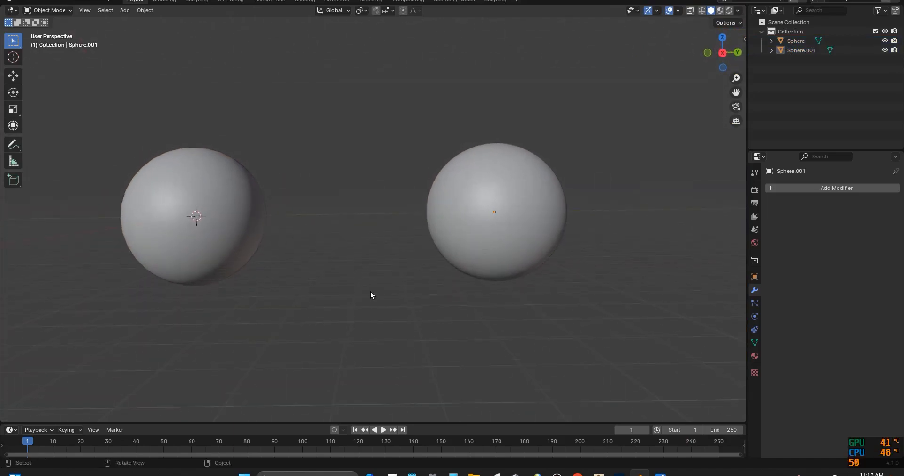
{"action": "middle_click_drag", "start_coordinate": [370, 291], "coordinate": [361, 311], "text": "alt"}
{"action": "left_click_drag", "start_coordinate": [155, 120], "coordinate": [461, 273]}
{"action": "middle_click_drag", "start_coordinate": [360, 272], "coordinate": [227, 177]}
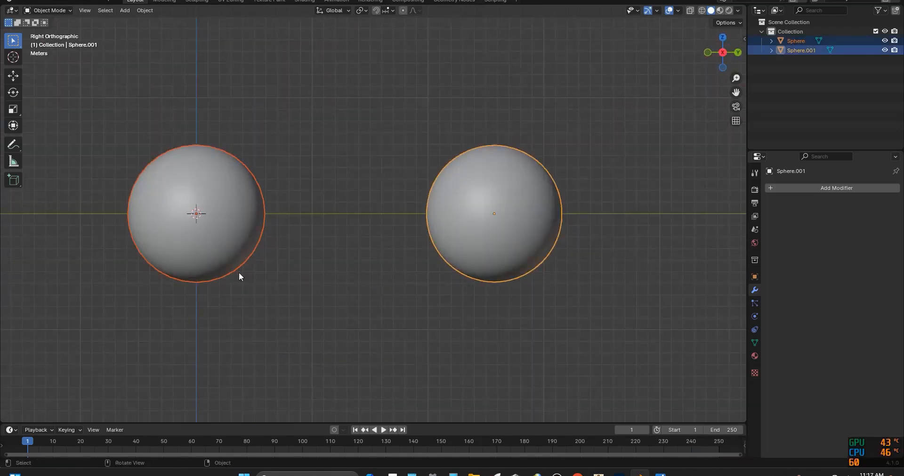
{"action": "left_click", "coordinate": [391, 339]}
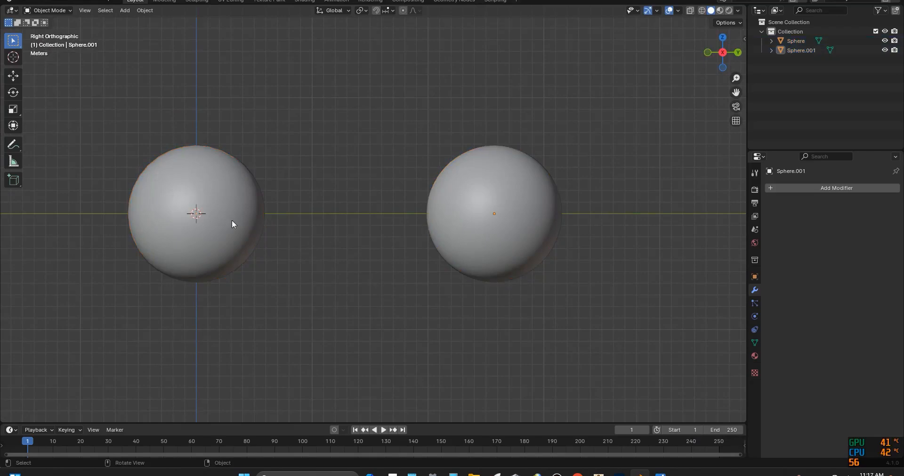
Step: Open both spheres together in Edit Mode and compare the mesh density of the low-poly and high-poly versions
{"action": "left_click", "coordinate": [226, 219]}
{"action": "key", "text": "a"}
{"action": "key", "text": "Tab"}
{"action": "key", "text": "Tab"}
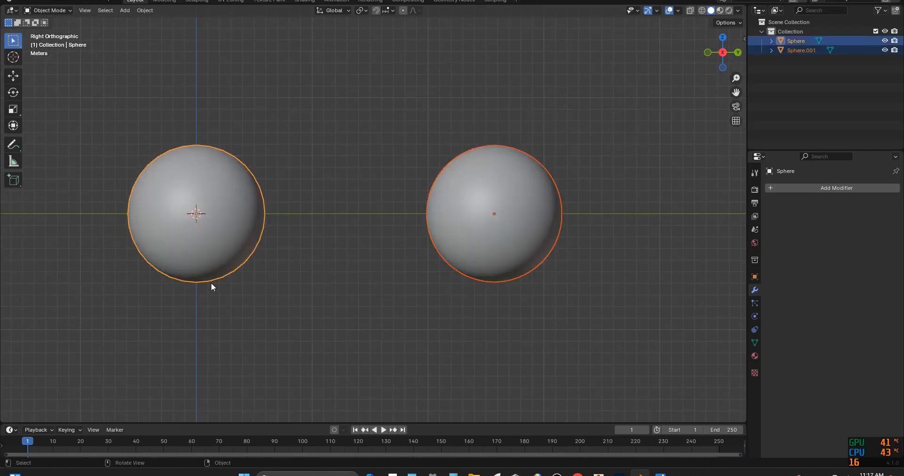
{"action": "key", "text": "Tab"}
{"action": "scroll", "coordinate": [381, 297], "scroll_direction": "up", "scroll_amount": 4}
{"action": "middle_click_drag", "start_coordinate": [542, 282], "coordinate": [341, 320], "text": "shift"}
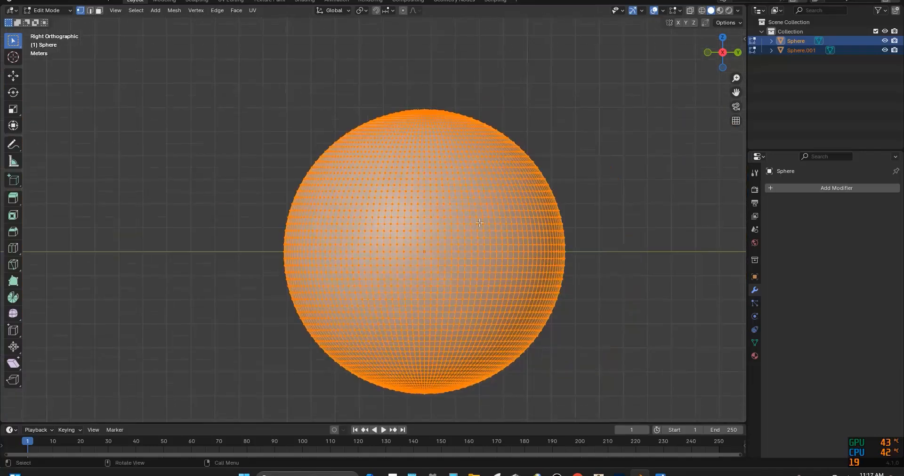
{"action": "scroll", "coordinate": [337, 264], "scroll_direction": "down", "scroll_amount": 7}
{"action": "middle_click_drag", "start_coordinate": [336, 264], "coordinate": [386, 277], "text": "shift"}
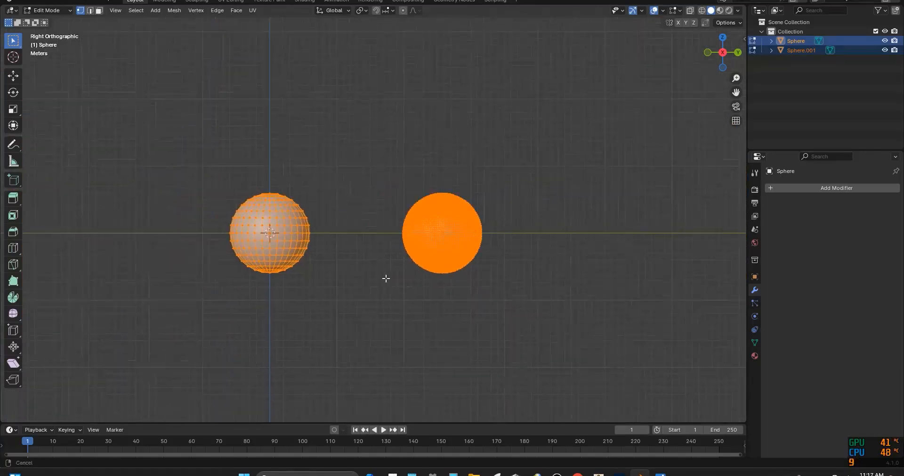
{"action": "scroll", "coordinate": [416, 278], "scroll_direction": "up", "scroll_amount": 6}
{"action": "scroll", "coordinate": [414, 282], "scroll_direction": "down", "scroll_amount": 3}
{"action": "scroll", "coordinate": [416, 287], "scroll_direction": "up", "scroll_amount": 3}
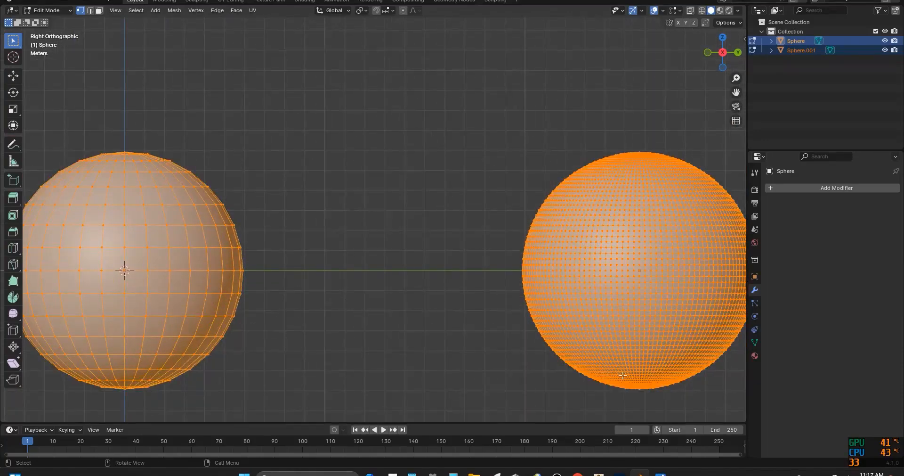
{"action": "middle_click_drag", "start_coordinate": [451, 248], "coordinate": [234, 213], "text": "shift"}
{"action": "scroll", "coordinate": [455, 213], "scroll_direction": "up", "scroll_amount": 7}
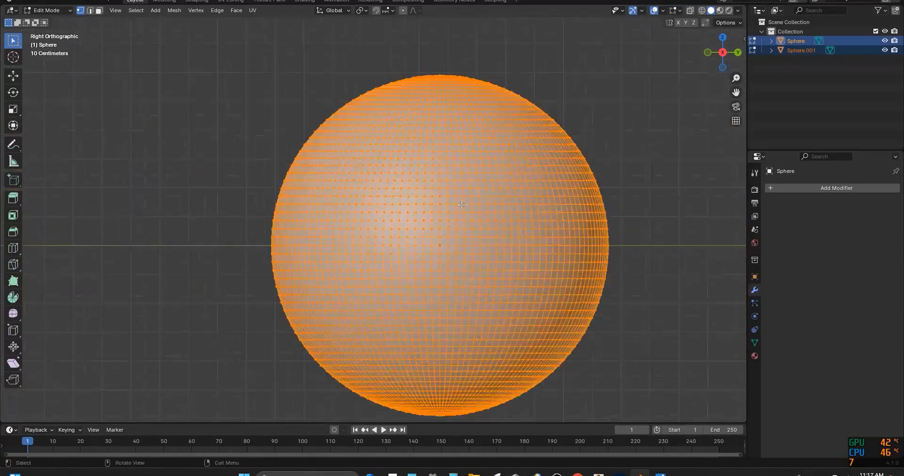
{"action": "scroll", "coordinate": [396, 221], "scroll_direction": "down", "scroll_amount": 7}
{"action": "scroll", "coordinate": [396, 220], "scroll_direction": "down", "scroll_amount": 1}
{"action": "middle_click_drag", "start_coordinate": [125, 217], "coordinate": [377, 224], "text": "shift"}
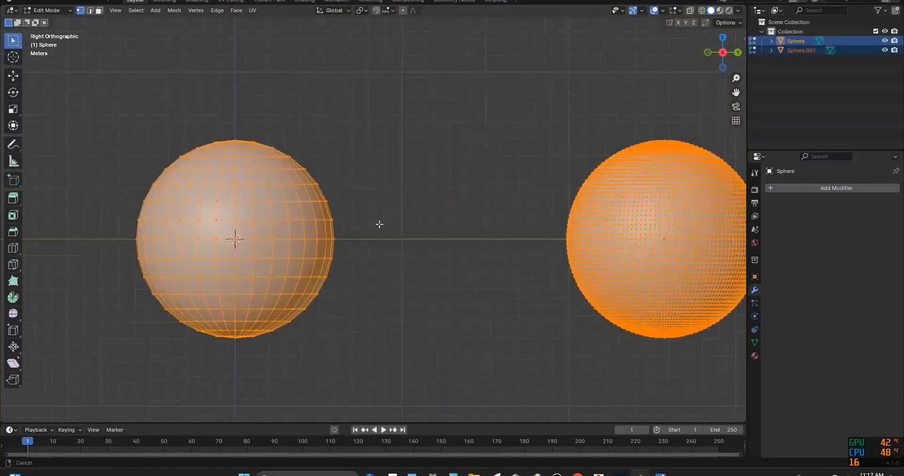
Step: Move a single face near the center of the low-poly sphere and check the resulting shape in Object Mode
{"action": "scroll", "coordinate": [378, 224], "scroll_direction": "up", "scroll_amount": 3}
{"action": "left_click_drag", "start_coordinate": [178, 185], "coordinate": [126, 240]}
{"action": "key", "text": "g"}
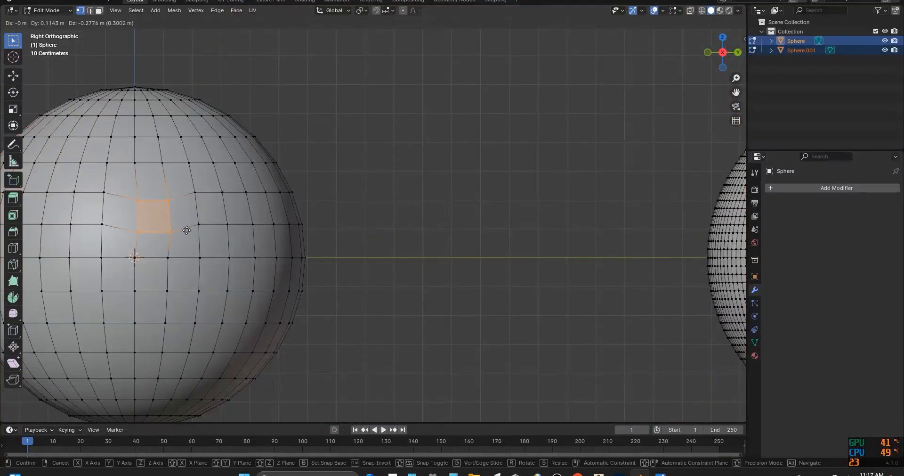
{"action": "left_click", "coordinate": [196, 251]}
{"action": "key", "text": "Tab"}
{"action": "middle_click_drag", "start_coordinate": [191, 249], "coordinate": [362, 255]}
Step: Move a small rectangular patch of vertices on the high-poly sphere and check the resulting shape in Object Mode
{"action": "scroll", "coordinate": [362, 255], "scroll_direction": "down", "scroll_amount": 4}
{"action": "key", "text": "Tab"}
{"action": "left_click", "coordinate": [680, 221]}
{"action": "middle_click_drag", "start_coordinate": [679, 220], "coordinate": [499, 222], "text": "shift"}
{"action": "scroll", "coordinate": [499, 222], "scroll_direction": "up", "scroll_amount": 5}
{"action": "left_click_drag", "start_coordinate": [451, 208], "coordinate": [558, 282]}
{"action": "scroll", "coordinate": [539, 281], "scroll_direction": "down", "scroll_amount": 2}
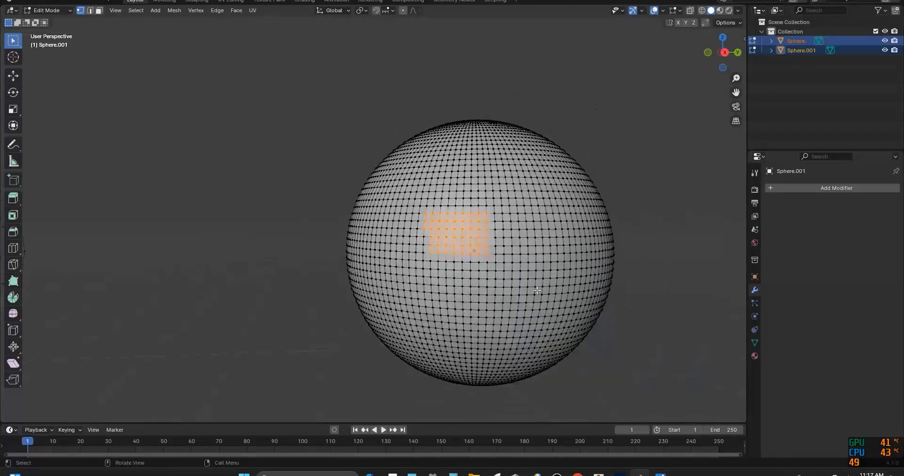
{"action": "middle_click_drag", "start_coordinate": [539, 281], "coordinate": [508, 282]}
{"action": "key", "text": "g"}
{"action": "left_click", "coordinate": [431, 279]}
{"action": "key", "text": "Tab"}
{"action": "middle_click_drag", "start_coordinate": [431, 280], "coordinate": [487, 299]}
Step: Undo the mesh moves made on both the high-poly and low-poly spheres
{"action": "key", "text": "ctrl+z"}
{"action": "key", "text": "ctrl+z"}
{"action": "key", "text": "ctrl+z"}
{"action": "scroll", "coordinate": [454, 280], "scroll_direction": "down", "scroll_amount": 1}
{"action": "key", "text": "KP_3"}
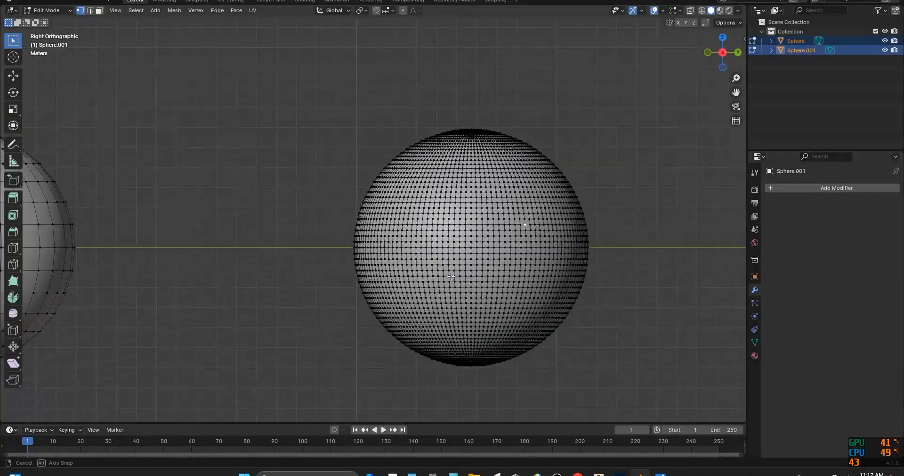
{"action": "scroll", "coordinate": [524, 226], "scroll_direction": "down", "scroll_amount": 3}
{"action": "key", "text": "ctrl+z"}
{"action": "key", "text": "ctrl+z"}
{"action": "key", "text": "ctrl+z"}
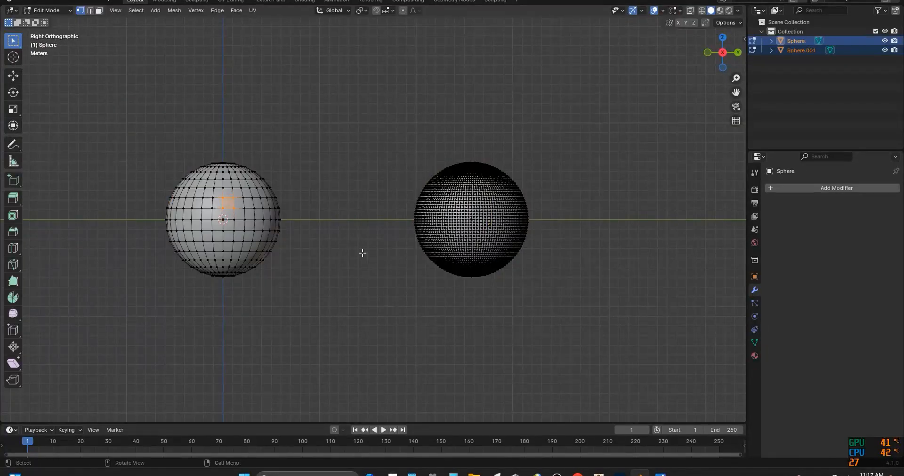
Step: Leave the shared Edit Mode and inspect the high-poly sphere's dense mesh on its own in Edit Mode
{"action": "key", "text": "Tab"}
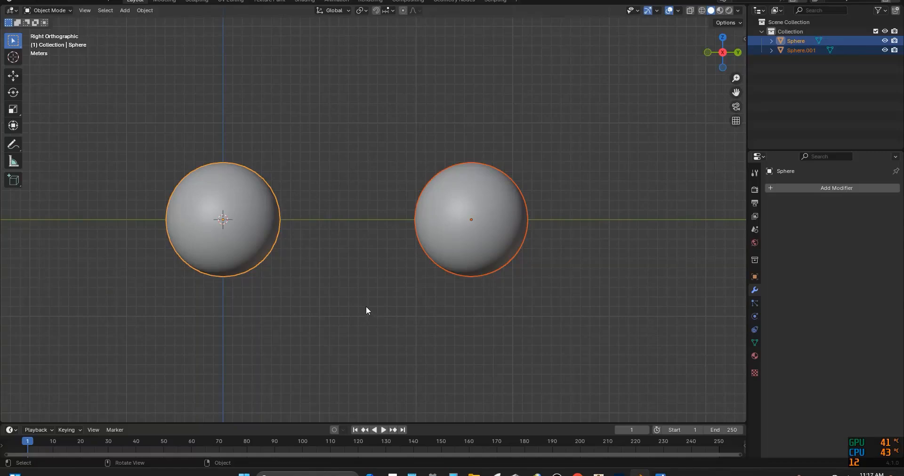
{"action": "left_click", "coordinate": [391, 327]}
{"action": "left_click", "coordinate": [492, 222]}
{"action": "key", "text": "Tab"}
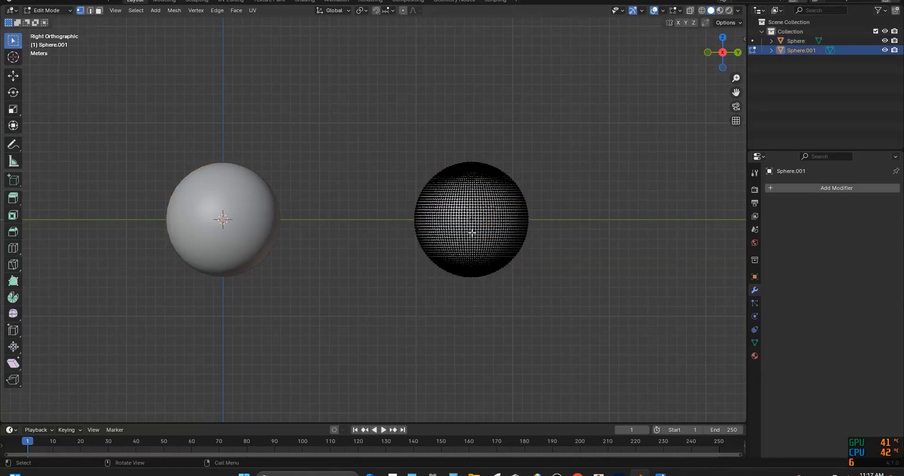
{"action": "scroll", "coordinate": [472, 233], "scroll_direction": "up", "scroll_amount": 5}
{"action": "scroll", "coordinate": [482, 236], "scroll_direction": "down", "scroll_amount": 5}
{"action": "scroll", "coordinate": [440, 229], "scroll_direction": "up", "scroll_amount": 5}
{"action": "scroll", "coordinate": [447, 228], "scroll_direction": "down", "scroll_amount": 5}
{"action": "key", "text": "Tab"}
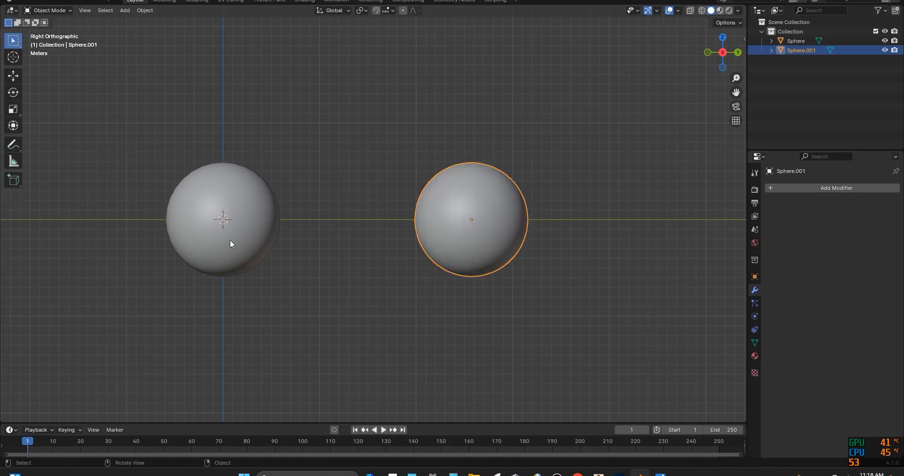
Step: Enable the Statistics viewport overlay with both spheres in perspective view
{"action": "middle_click_drag", "start_coordinate": [359, 305], "coordinate": [351, 339]}
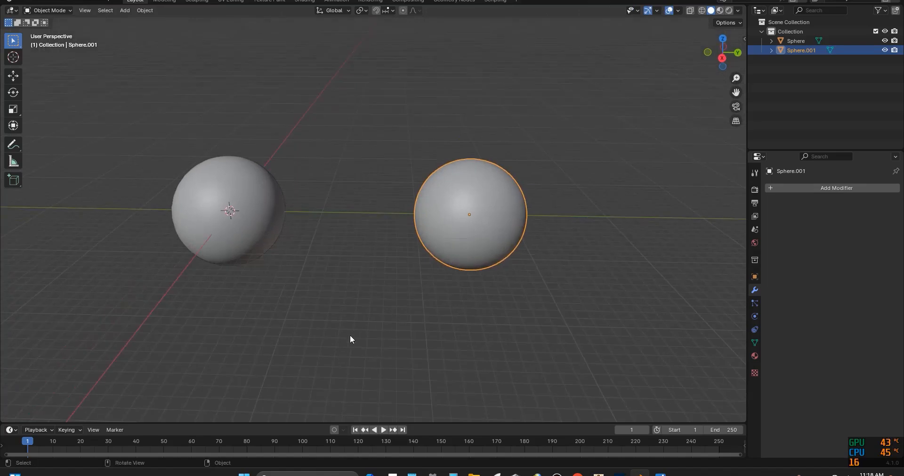
{"action": "middle_click_drag", "start_coordinate": [197, 235], "coordinate": [314, 279]}
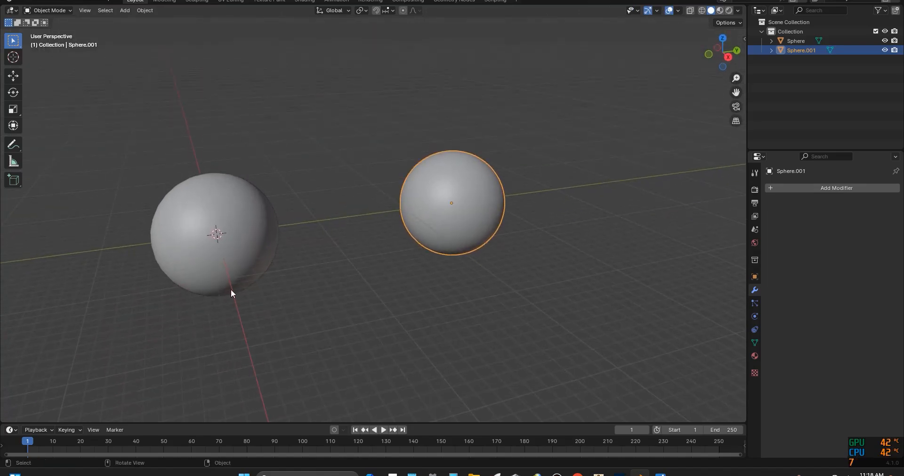
{"action": "scroll", "coordinate": [226, 290], "scroll_direction": "up", "scroll_amount": 2}
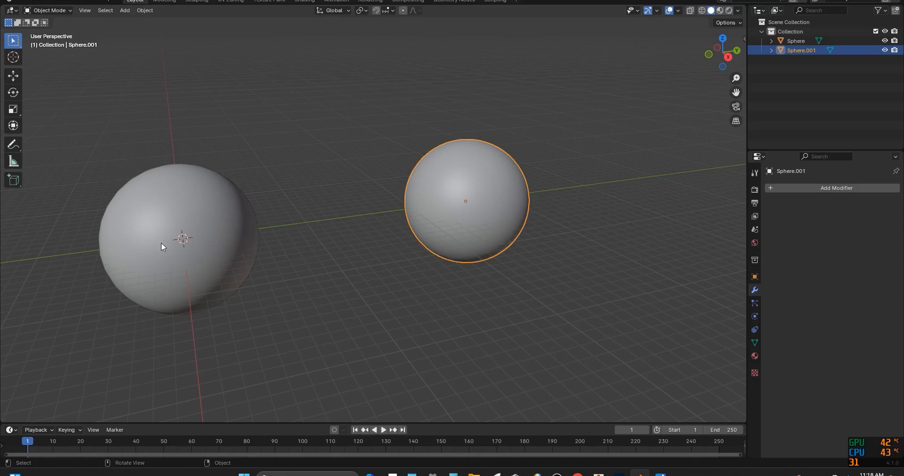
{"action": "middle_click_drag", "start_coordinate": [157, 261], "coordinate": [214, 252]}
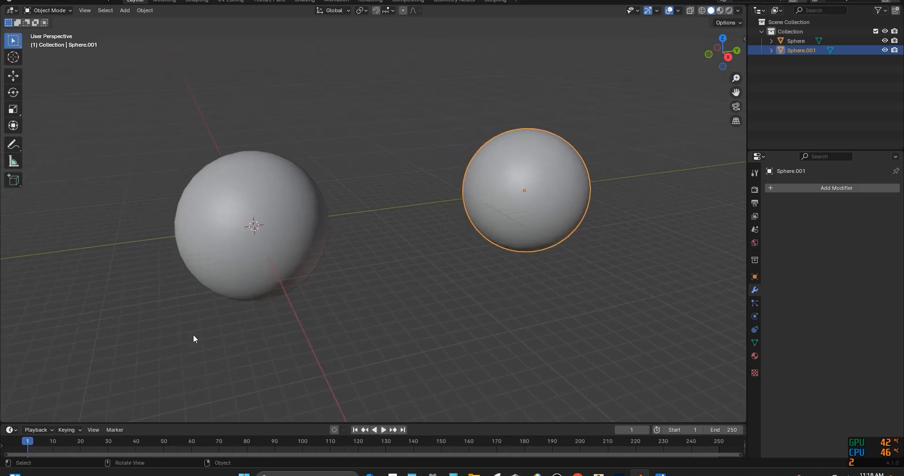
{"action": "left_click", "coordinate": [677, 11]}
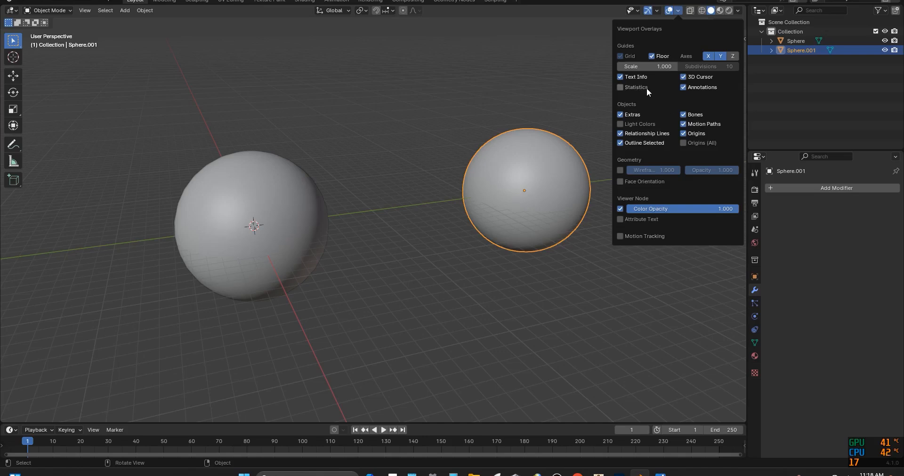
{"action": "left_click", "coordinate": [620, 87]}
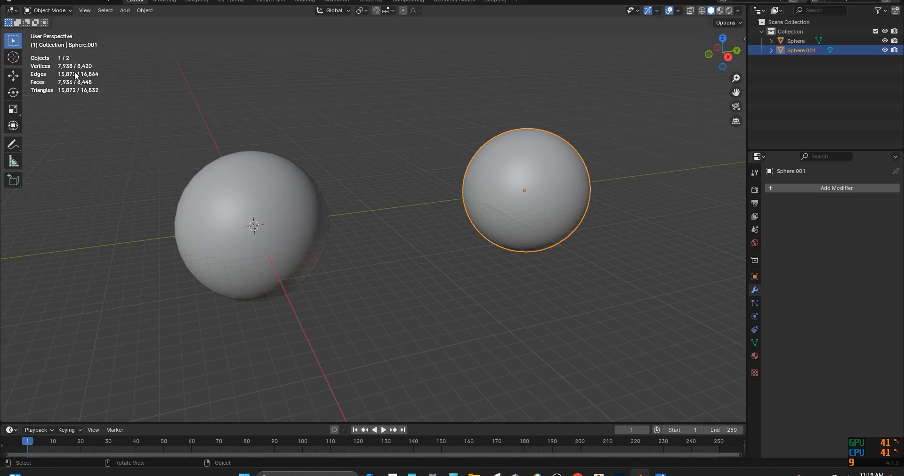
Step: Deselect everything and read the vertex, edge, face and triangle totals for the whole scene
{"action": "scroll", "coordinate": [182, 194], "scroll_direction": "down", "scroll_amount": 10}
{"action": "scroll", "coordinate": [111, 207], "scroll_direction": "up", "scroll_amount": 7}
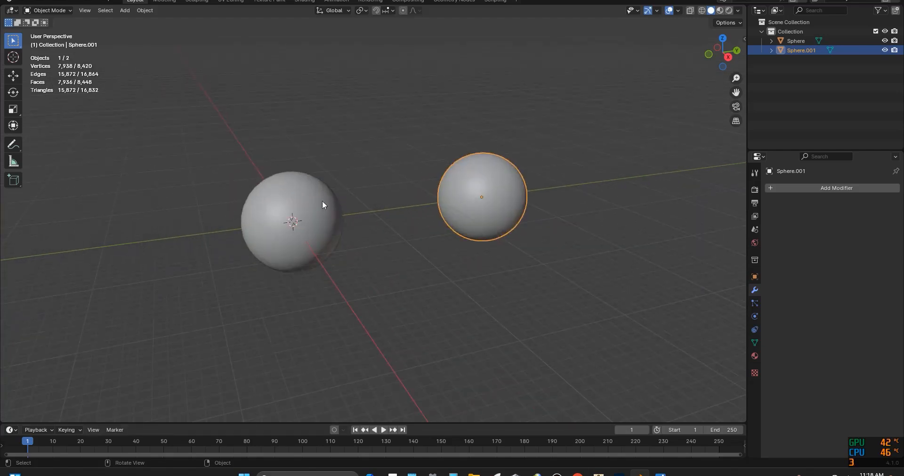
{"action": "left_click", "coordinate": [125, 276]}
{"action": "scroll", "coordinate": [445, 186], "scroll_direction": "up", "scroll_amount": 2}
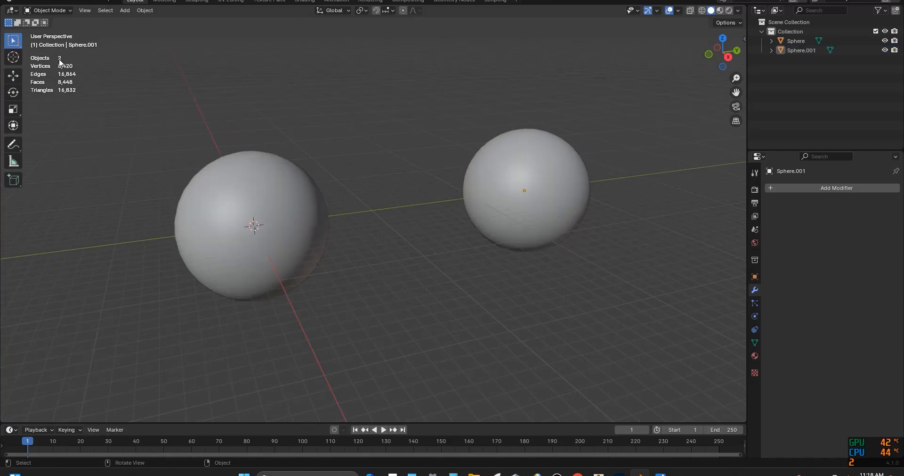
{"action": "scroll", "coordinate": [451, 245], "scroll_direction": "down", "scroll_amount": 5}
{"action": "scroll", "coordinate": [451, 245], "scroll_direction": "up", "scroll_amount": 8}
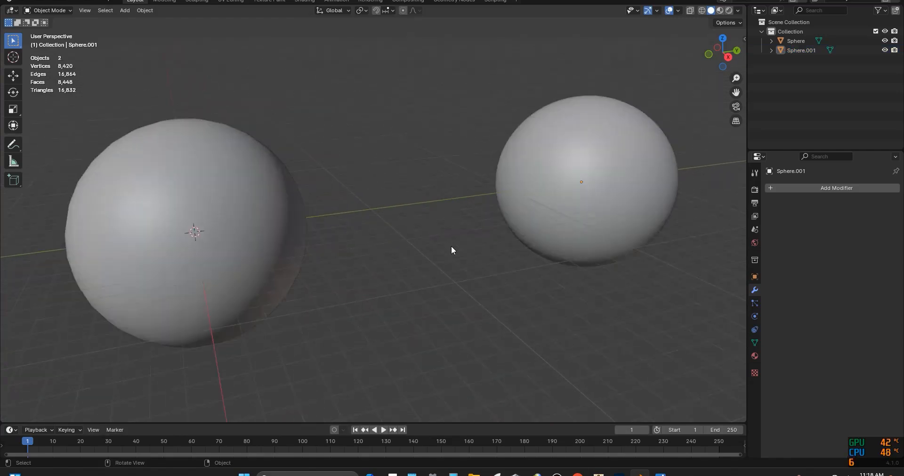
{"action": "scroll", "coordinate": [452, 245], "scroll_direction": "down", "scroll_amount": 2}
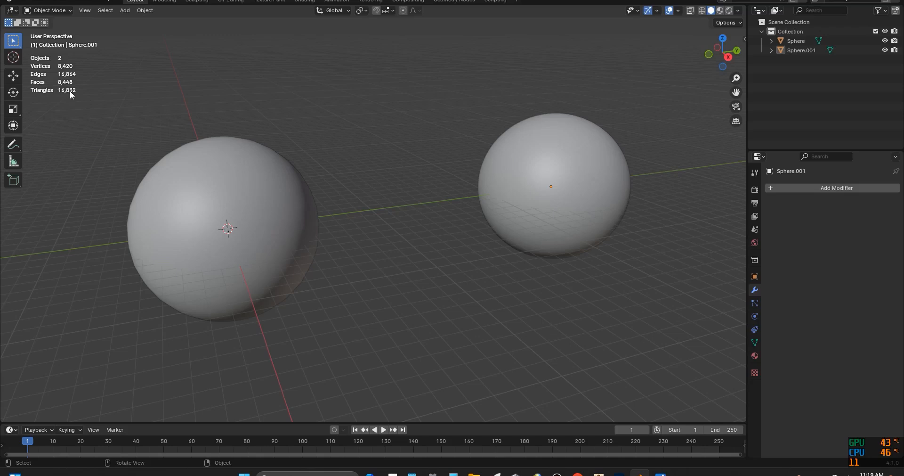
Step: Compare the triangle statistics of the low-poly sphere and the high-poly sphere by selecting each one
{"action": "left_click", "coordinate": [259, 211]}
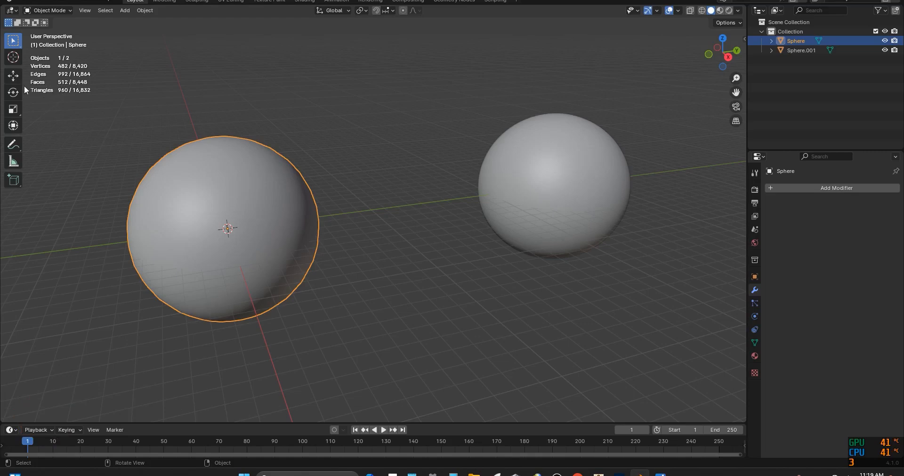
{"action": "key", "text": "g"}
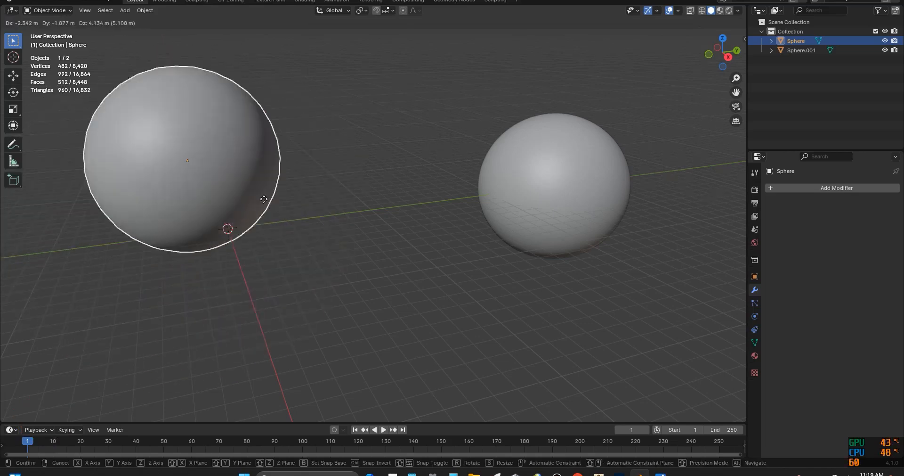
{"action": "left_click", "coordinate": [269, 241]}
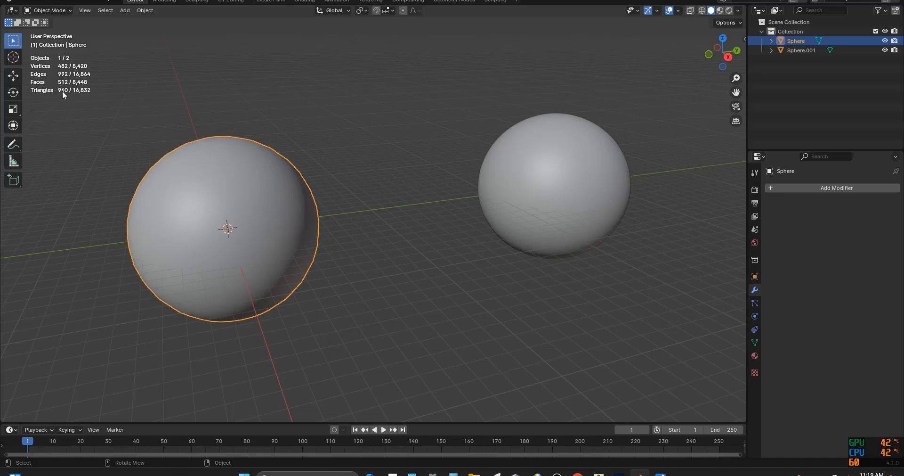
{"action": "left_click", "coordinate": [566, 169]}
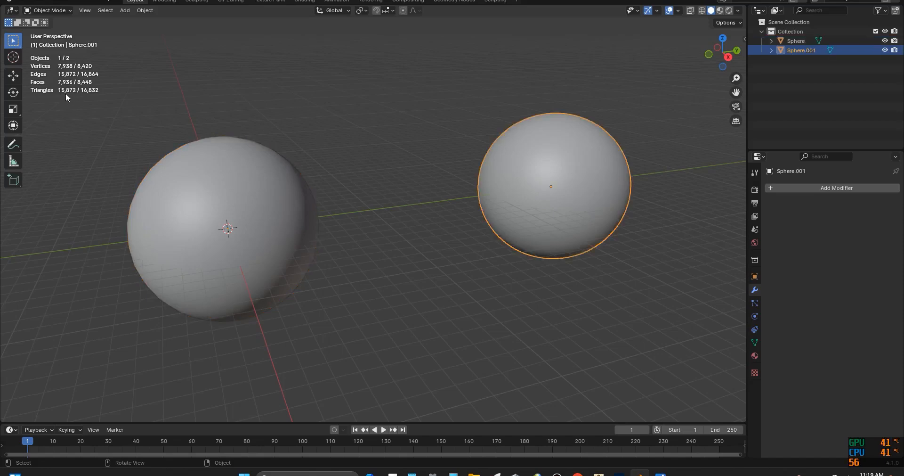
{"action": "scroll", "coordinate": [393, 157], "scroll_direction": "down", "scroll_amount": 6}
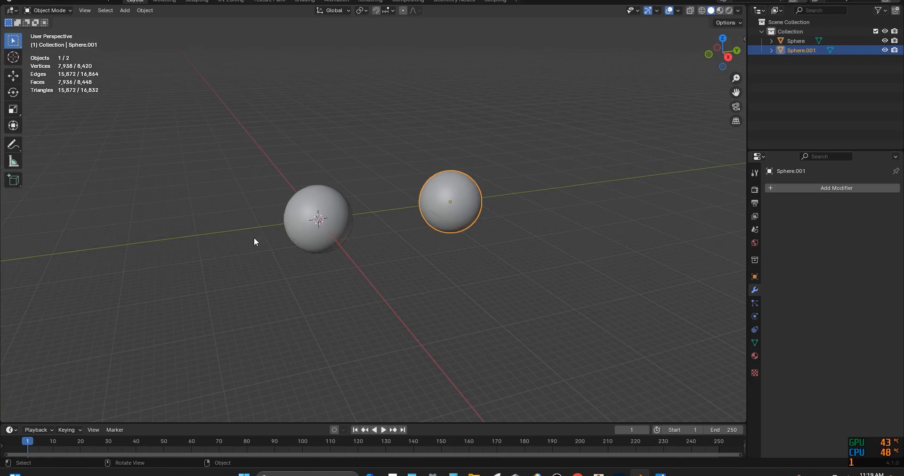
{"action": "scroll", "coordinate": [254, 237], "scroll_direction": "up", "scroll_amount": 6}
{"action": "scroll", "coordinate": [254, 239], "scroll_direction": "down", "scroll_amount": 4}
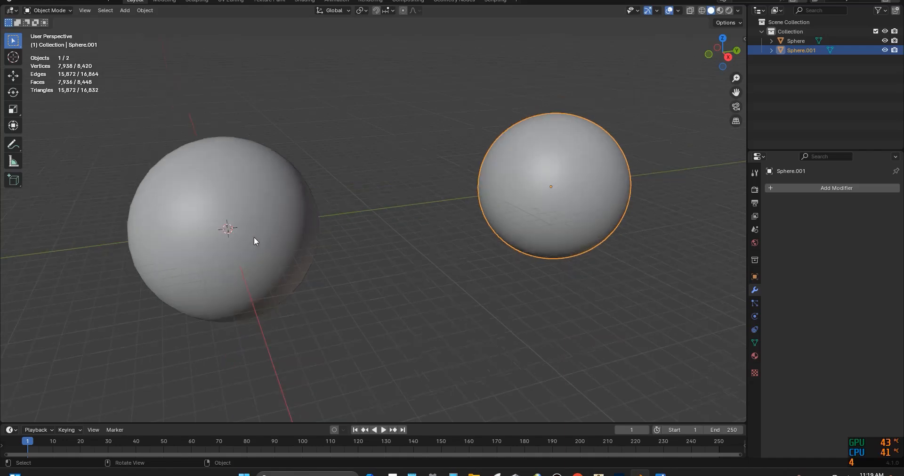
Step: Select the high-poly sphere's visible vertices in Edit Mode and examine its mesh density and statistics
{"action": "left_click", "coordinate": [284, 330]}
{"action": "left_click", "coordinate": [535, 208]}
{"action": "key", "text": "Tab"}
{"action": "scroll", "coordinate": [515, 223], "scroll_direction": "up", "scroll_amount": 3}
{"action": "scroll", "coordinate": [516, 223], "scroll_direction": "down", "scroll_amount": 3}
{"action": "left_click_drag", "start_coordinate": [468, 64], "coordinate": [701, 363]}
{"action": "scroll", "coordinate": [544, 207], "scroll_direction": "up", "scroll_amount": 3}
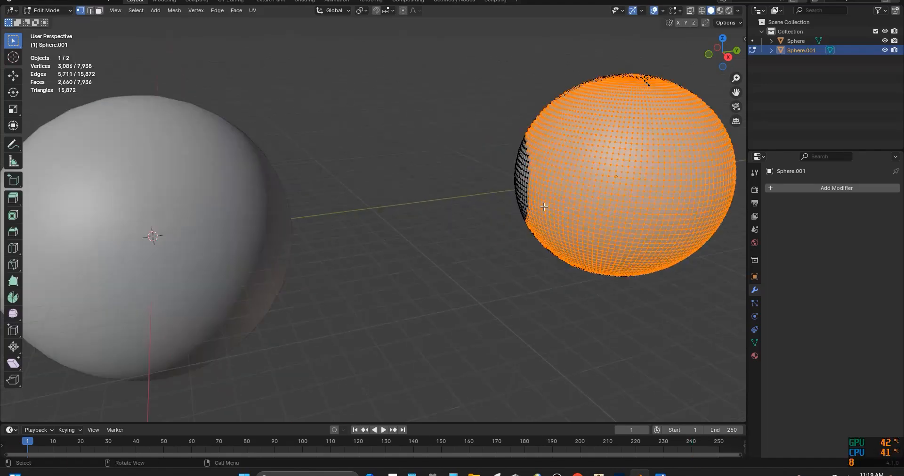
Step: Return to Object Mode and make the low-poly sphere the active selection
{"action": "key", "text": "Tab"}
{"action": "scroll", "coordinate": [544, 207], "scroll_direction": "down", "scroll_amount": 4}
{"action": "left_click", "coordinate": [292, 250]}
{"action": "middle_click_drag", "start_coordinate": [292, 249], "coordinate": [330, 239]}
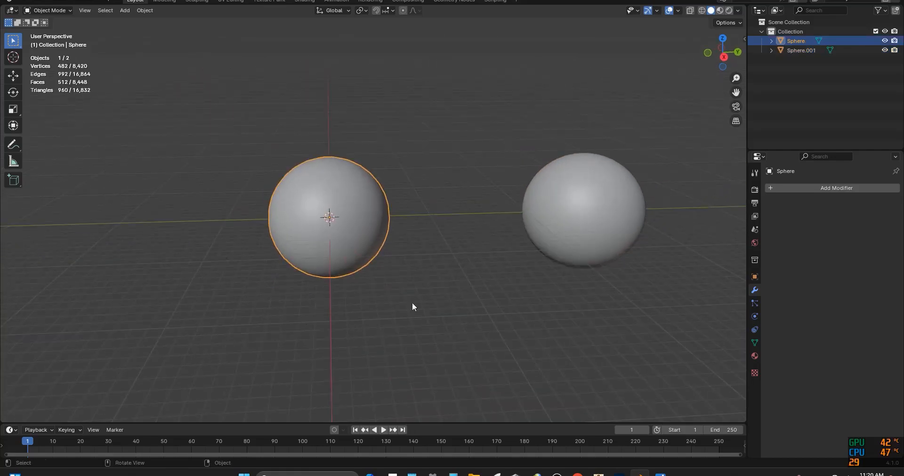
{"action": "key", "text": "shift+a"}
{"action": "mouse_move", "coordinate": [302, 207]}
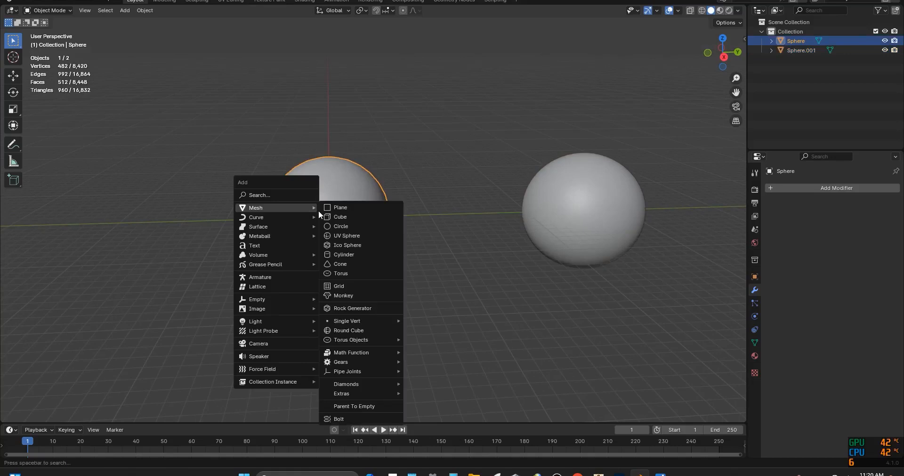
{"action": "left_click", "coordinate": [369, 235]}
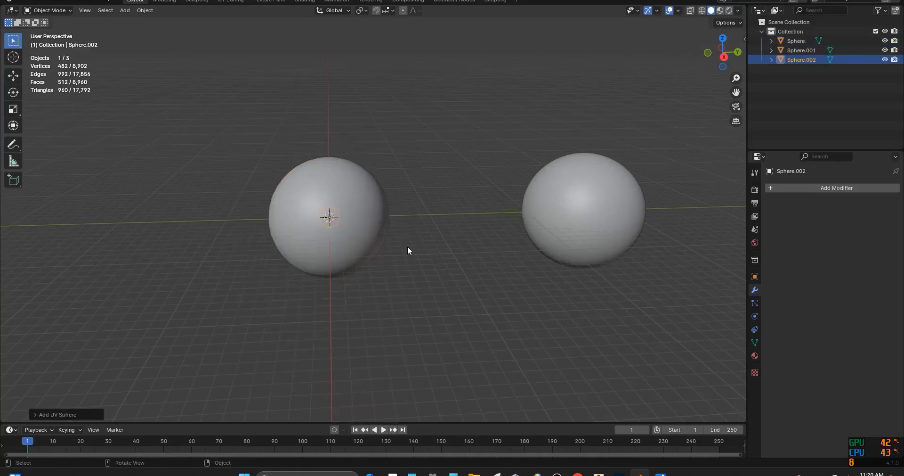
{"action": "key", "text": "g"}
{"action": "key", "text": "y"}
{"action": "left_click", "coordinate": [253, 260]}
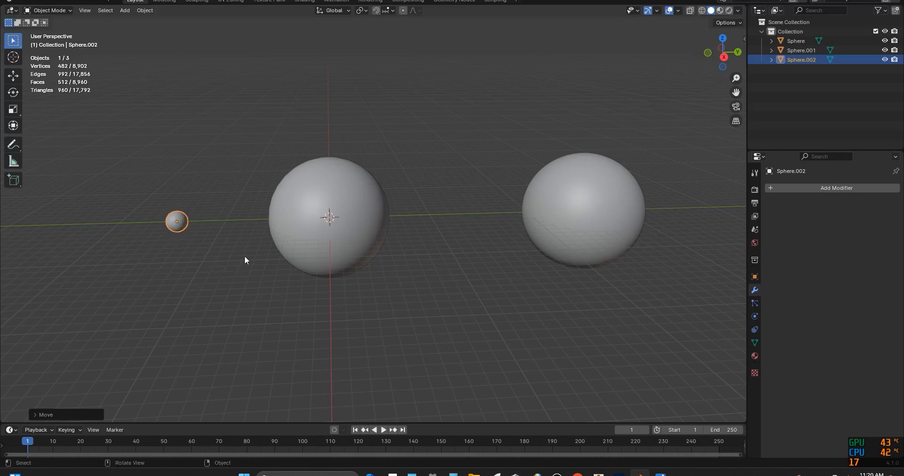
{"action": "key", "text": "Delete"}
Step: Move the low-poly sphere along the Y axis from the world origin to just beside the high-poly sphere
{"action": "left_click", "coordinate": [374, 216]}
{"action": "key", "text": "g"}
{"action": "key", "text": "y"}
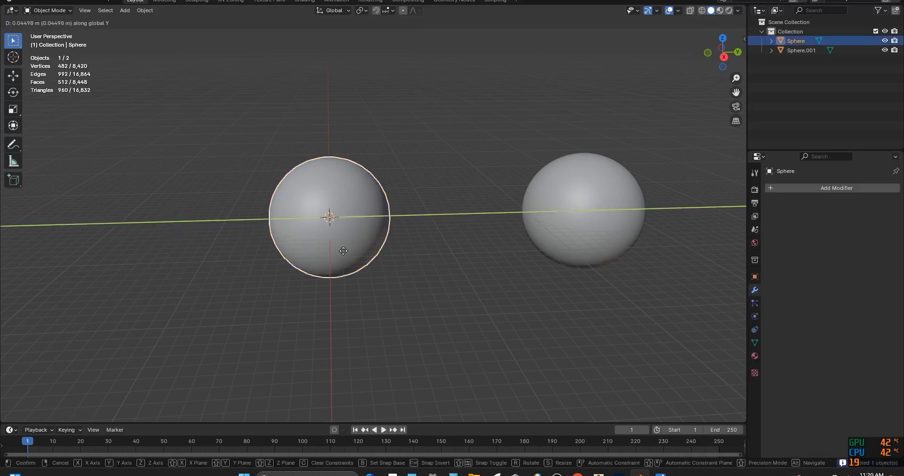
{"action": "left_click", "coordinate": [275, 261]}
{"action": "key", "text": "shift+a"}
{"action": "mouse_move", "coordinate": [270, 260]}
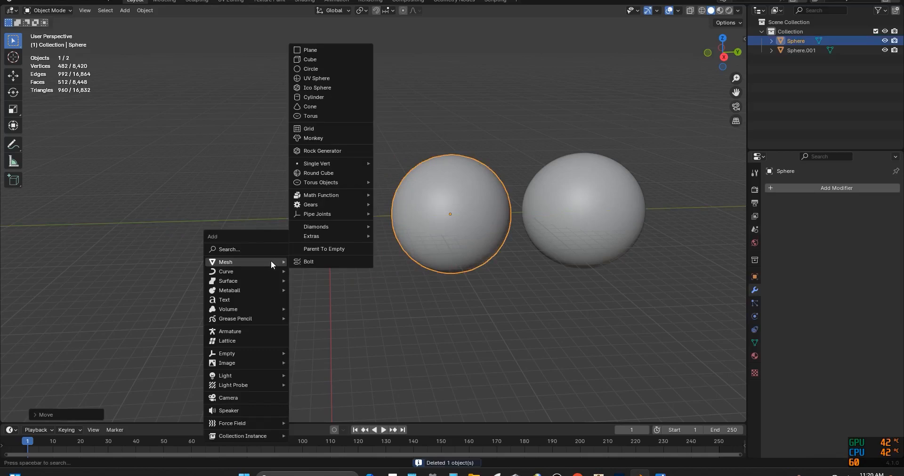
{"action": "left_click", "coordinate": [316, 78]}
{"action": "key", "text": "s"}
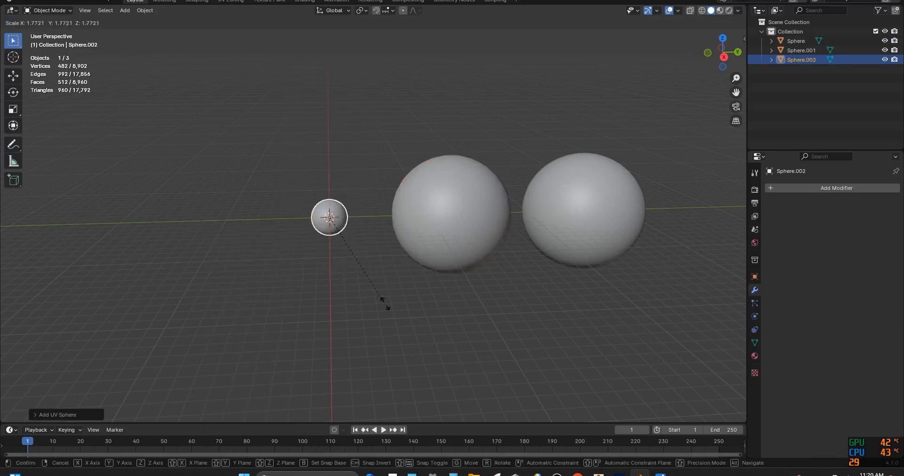
{"action": "left_click", "coordinate": [503, 67]}
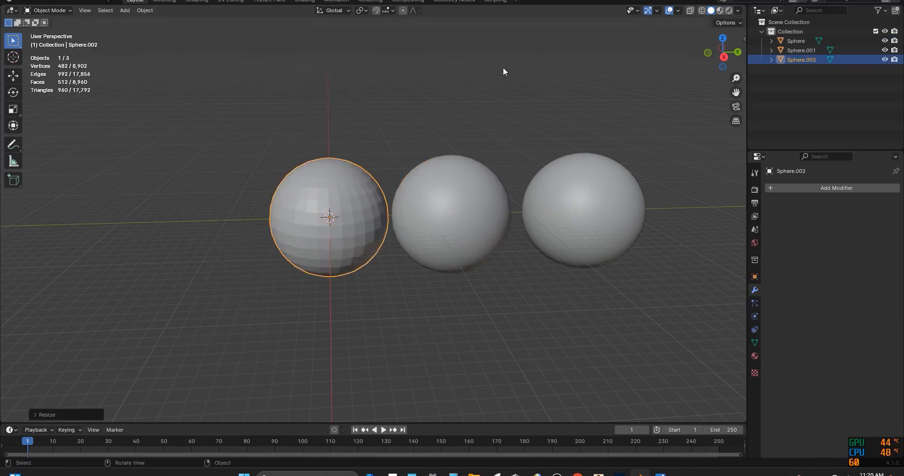
{"action": "left_click", "coordinate": [53, 415]}
{"action": "left_click", "coordinate": [299, 282]}
{"action": "left_click", "coordinate": [309, 233]}
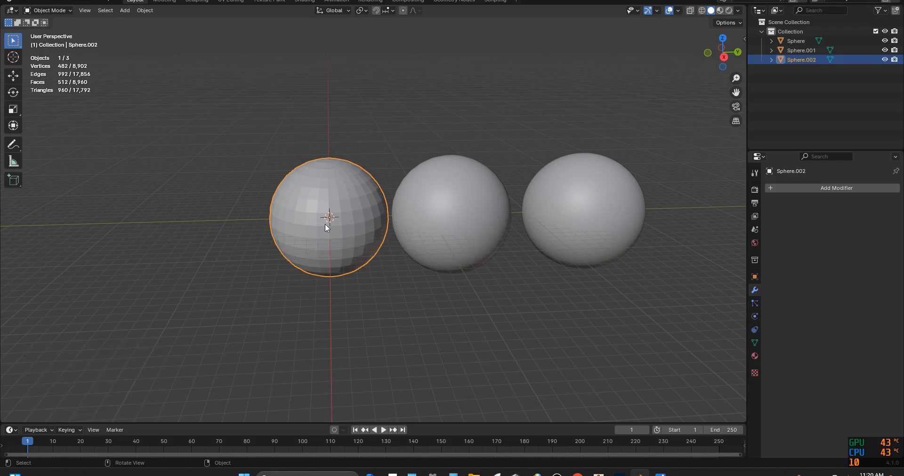
{"action": "key", "text": "Delete"}
Step: Add a UV sphere at the world origin with 16 segments and 16 rings
{"action": "key", "text": "shift+a"}
{"action": "mouse_move", "coordinate": [309, 230]}
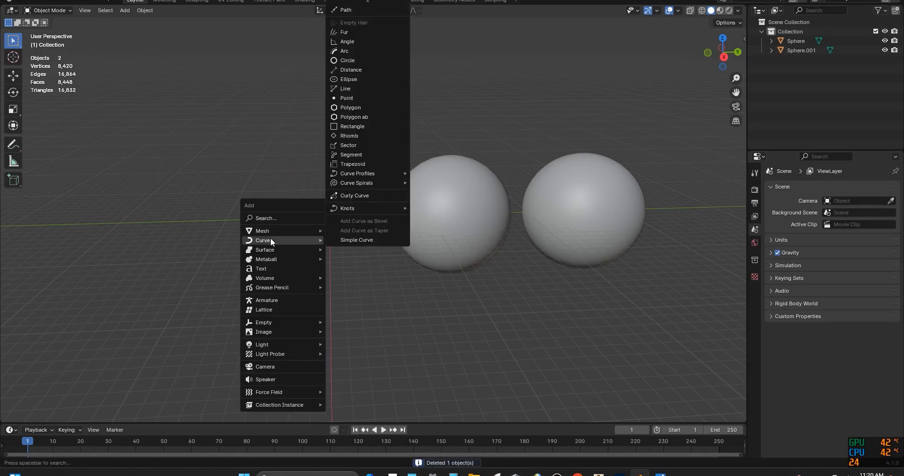
{"action": "left_click", "coordinate": [371, 260]}
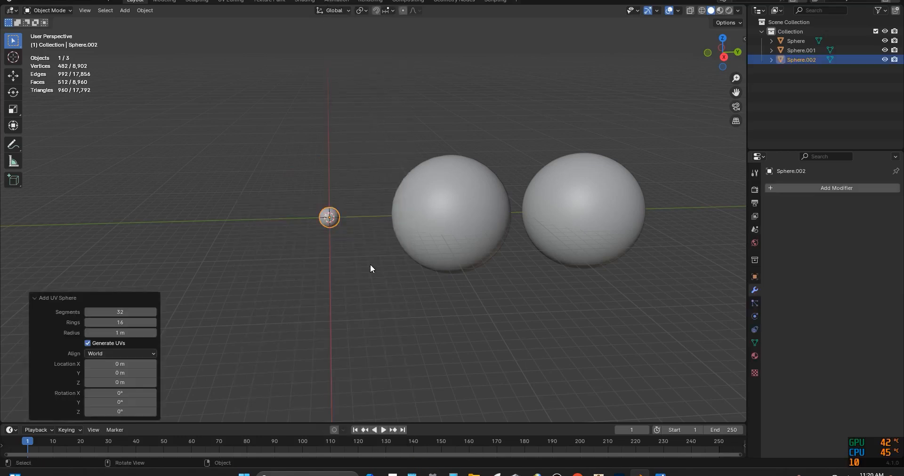
{"action": "left_click", "coordinate": [120, 312]}
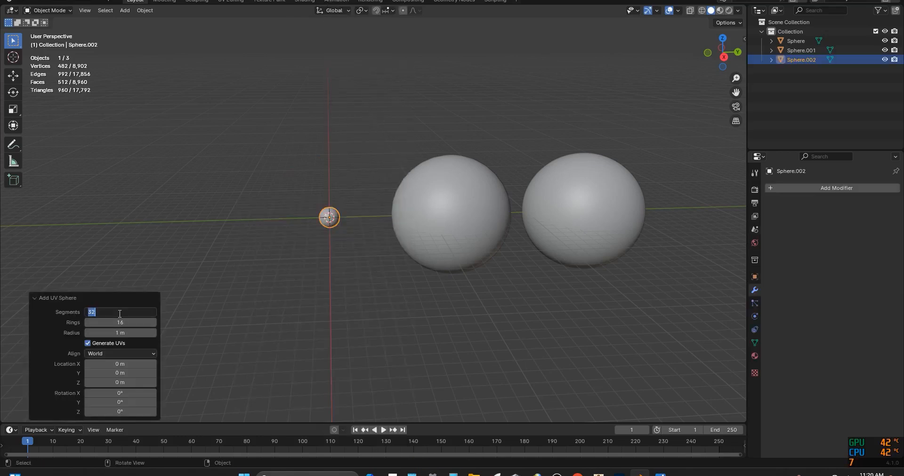
{"action": "type", "text": "16"}
{"action": "key", "text": "Return"}
Step: Scale the 16-segment sphere up uniformly to roughly the size of the neighbouring spheres
{"action": "scroll", "coordinate": [310, 266], "scroll_direction": "up", "scroll_amount": 9}
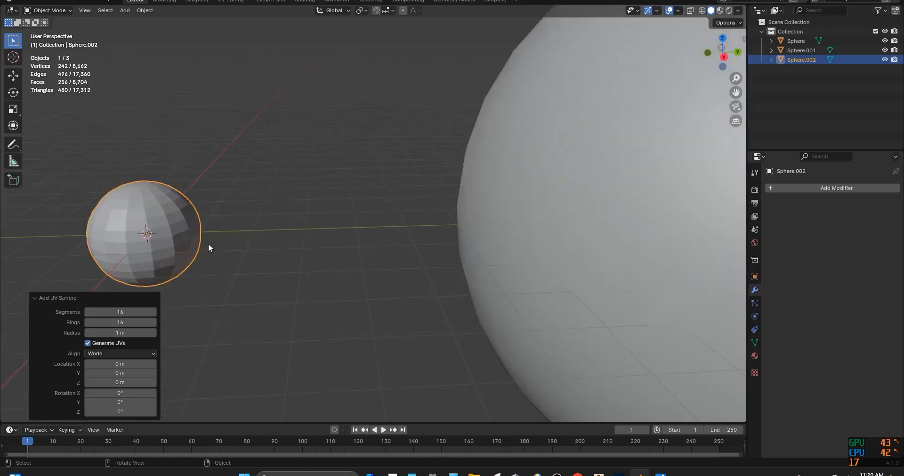
{"action": "scroll", "coordinate": [236, 278], "scroll_direction": "down", "scroll_amount": 4}
{"action": "key", "text": "s"}
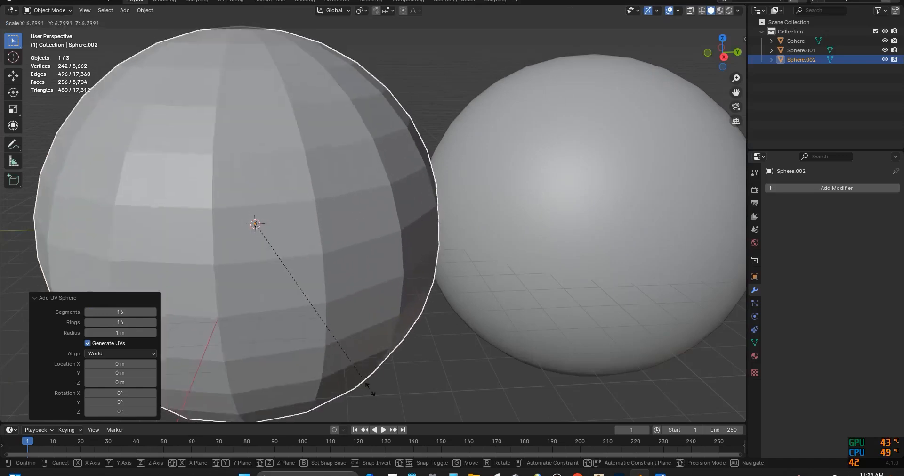
{"action": "left_click", "coordinate": [321, 349]}
{"action": "scroll", "coordinate": [282, 190], "scroll_direction": "down", "scroll_amount": 1}
{"action": "scroll", "coordinate": [282, 189], "scroll_direction": "down", "scroll_amount": 3}
Step: Apply smooth shading to the 16-segment sphere
{"action": "middle_click_drag", "start_coordinate": [262, 253], "coordinate": [320, 194]}
{"action": "right_click", "coordinate": [318, 194]}
{"action": "left_click", "coordinate": [309, 196]}
{"action": "left_click", "coordinate": [335, 298]}
{"action": "left_click", "coordinate": [335, 263]}
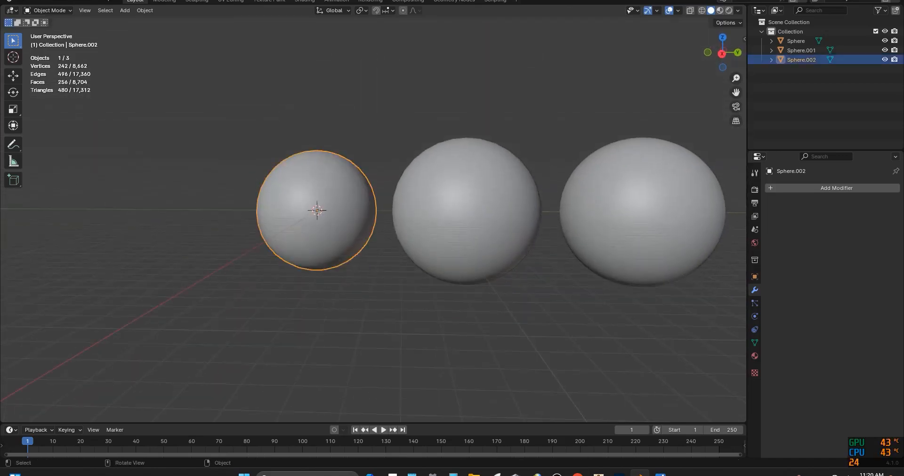
Step: Enlarge the 16-segment sphere slightly and move it about -2.51 m along Y, away from the other spheres
{"action": "key", "text": "s"}
{"action": "key", "text": "y"}
{"action": "left_click", "coordinate": [304, 241]}
{"action": "middle_click_drag", "start_coordinate": [330, 292], "coordinate": [353, 255]}
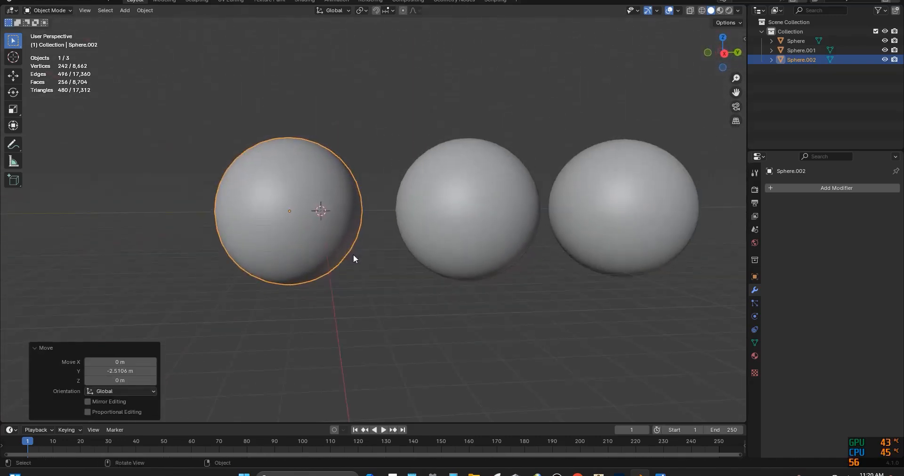
Step: Compare the mesh statistics of the original low-poly sphere and the 16-segment sphere by selecting each one
{"action": "left_click", "coordinate": [284, 314]}
{"action": "left_click", "coordinate": [455, 184]}
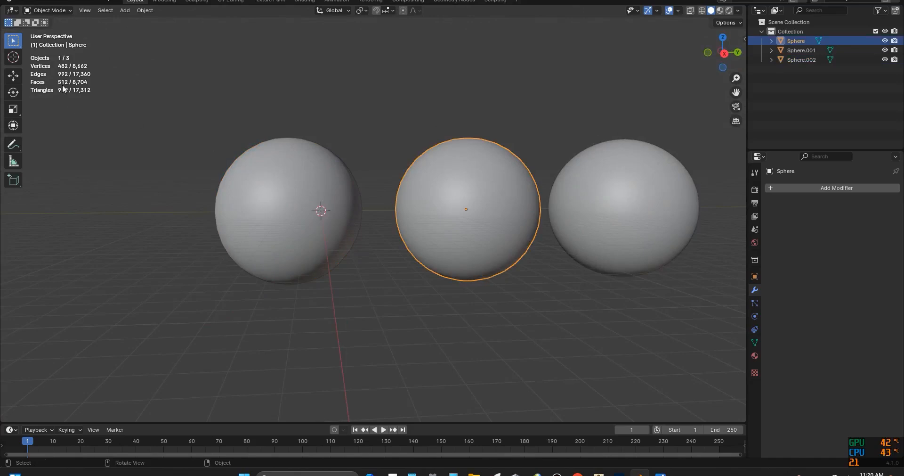
{"action": "left_click", "coordinate": [271, 192]}
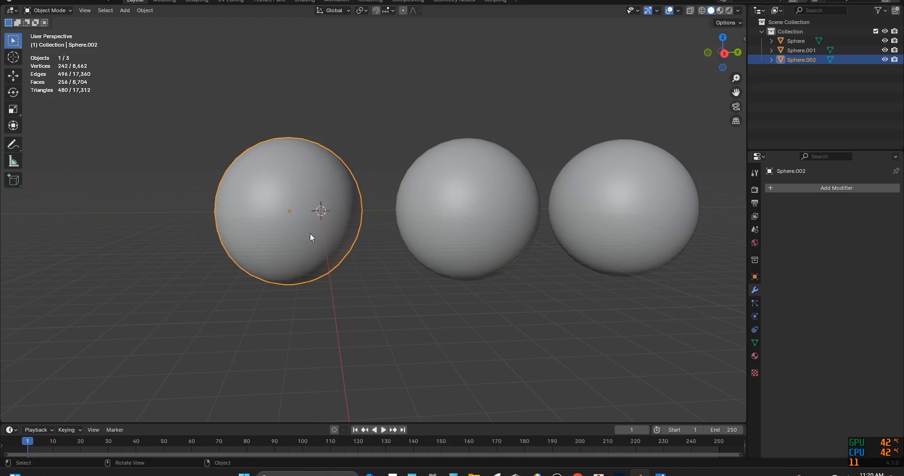
Step: Select all three spheres, move them about 18.41 m along Y to clear the world origin, and deselect them
{"action": "scroll", "coordinate": [333, 188], "scroll_direction": "down", "scroll_amount": 4}
{"action": "left_click_drag", "start_coordinate": [227, 94], "coordinate": [658, 274]}
{"action": "key", "text": "g"}
{"action": "key", "text": "y"}
{"action": "left_click", "coordinate": [564, 312]}
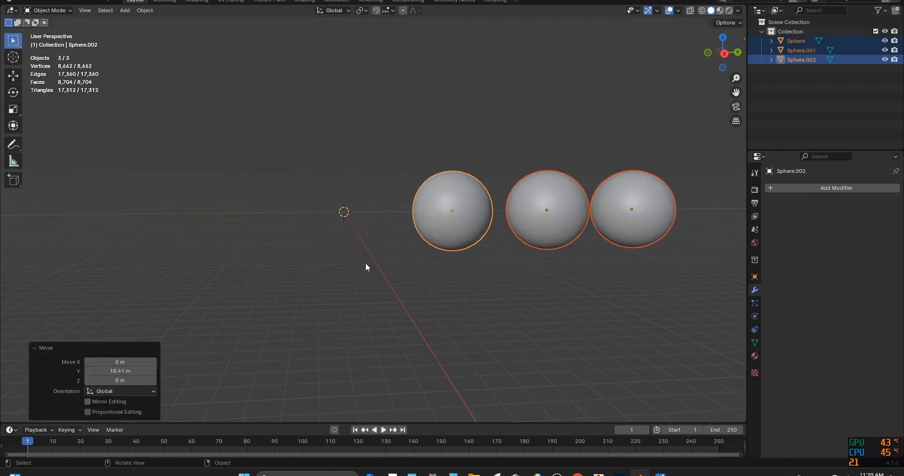
{"action": "left_click", "coordinate": [366, 263]}
Step: Add a UV sphere at the world origin and set it to 8 segments
{"action": "key", "text": "shift+a"}
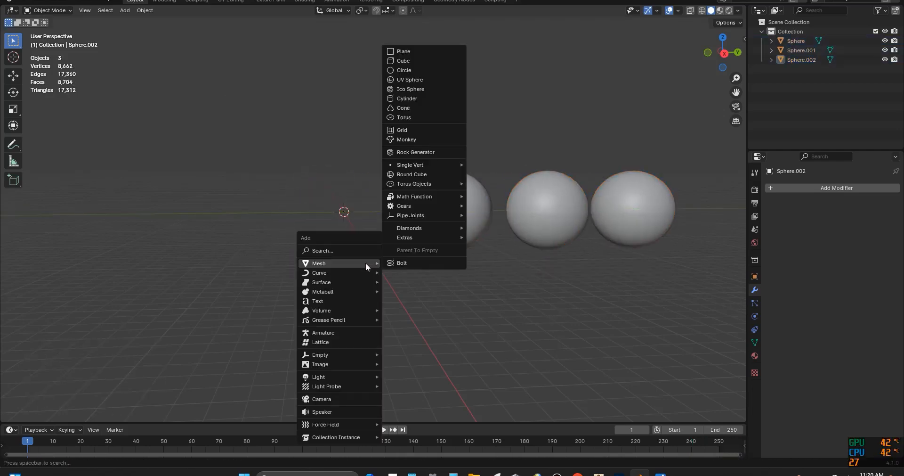
{"action": "left_click", "coordinate": [412, 81]}
{"action": "left_click", "coordinate": [116, 312]}
{"action": "type", "text": "8"}
{"action": "key", "text": "Return"}
Step: Enlarge the sphere with 8 segments and 16 rings to its neighbours' size, and delete it
{"action": "key", "text": "s"}
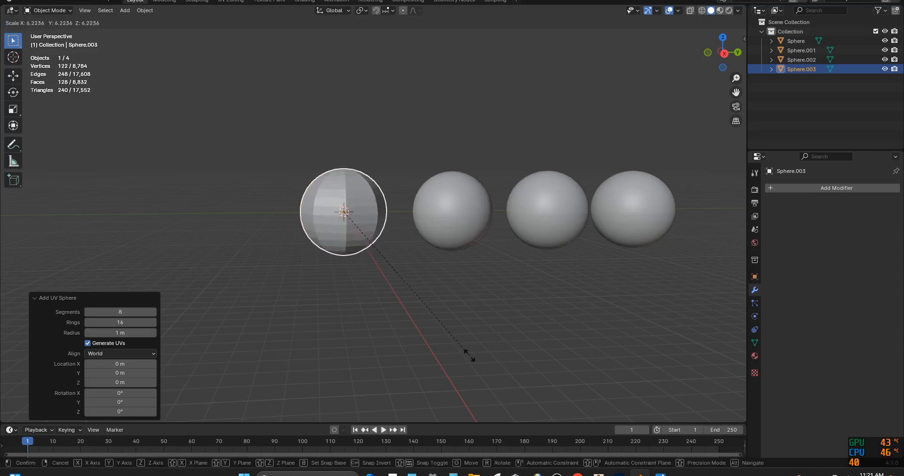
{"action": "left_click", "coordinate": [471, 356]}
{"action": "left_click", "coordinate": [355, 230]}
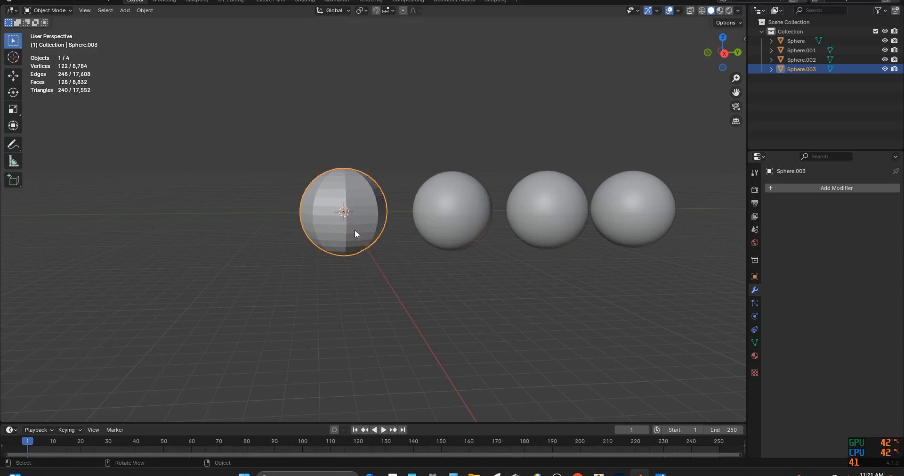
{"action": "key", "text": "Delete"}
Step: Add another UV sphere at the world origin with 8 segments and 8 rings
{"action": "key", "text": "shift+a"}
{"action": "mouse_move", "coordinate": [355, 230]}
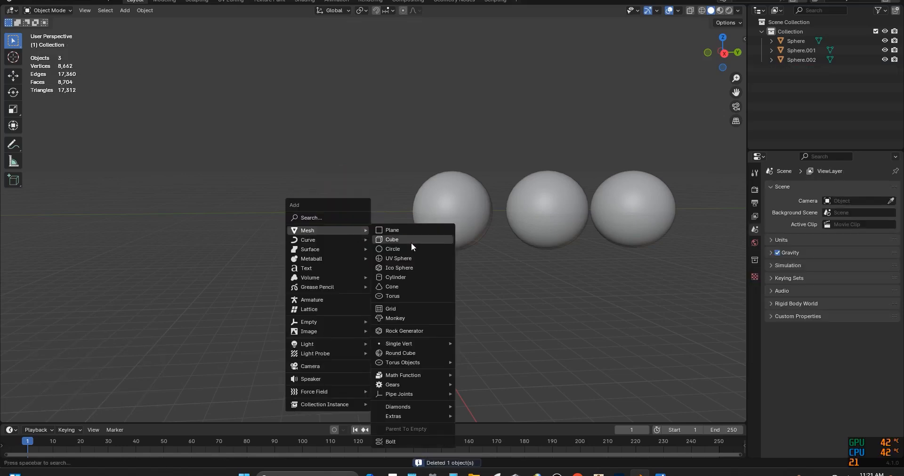
{"action": "left_click", "coordinate": [403, 258]}
{"action": "left_click", "coordinate": [127, 322]}
{"action": "type", "text": "8"}
{"action": "key", "text": "Return"}
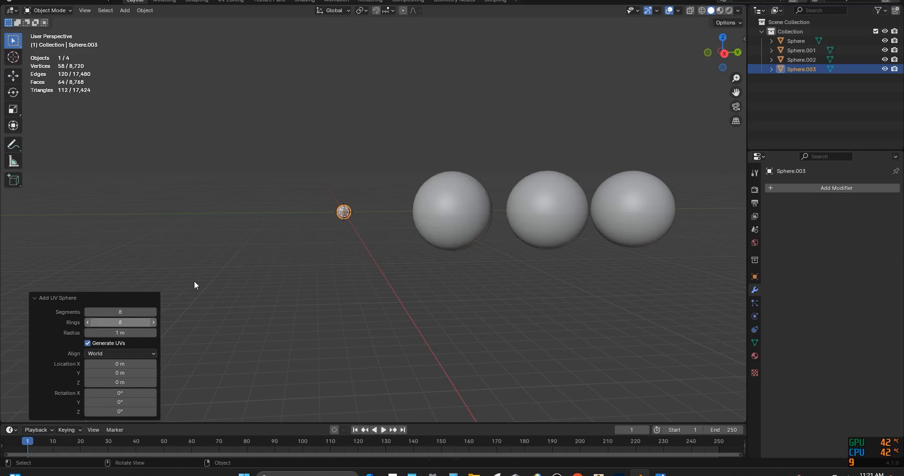
Step: Scale the eight-segment, eight-ring sphere up to slightly larger than its neighbours and shade it smooth
{"action": "left_click", "coordinate": [331, 281]}
{"action": "key", "text": "ctrl+z"}
{"action": "key", "text": "s"}
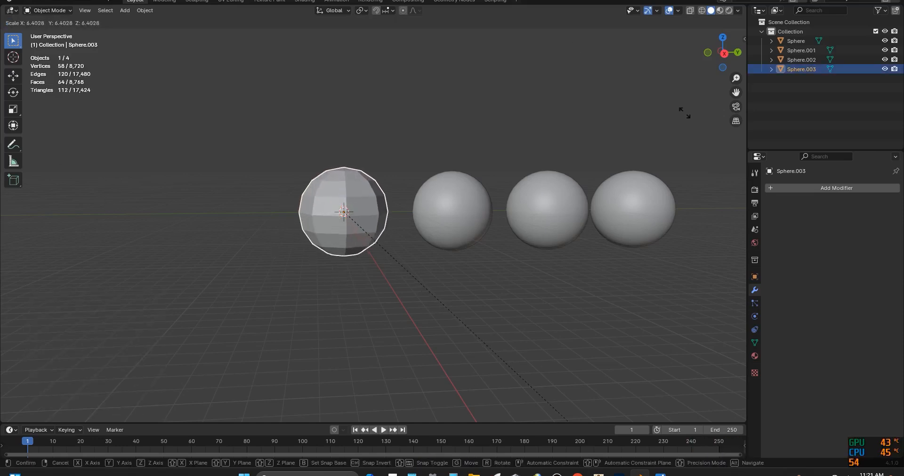
{"action": "left_click", "coordinate": [718, 147]}
{"action": "right_click", "coordinate": [378, 197]}
{"action": "left_click", "coordinate": [378, 197]}
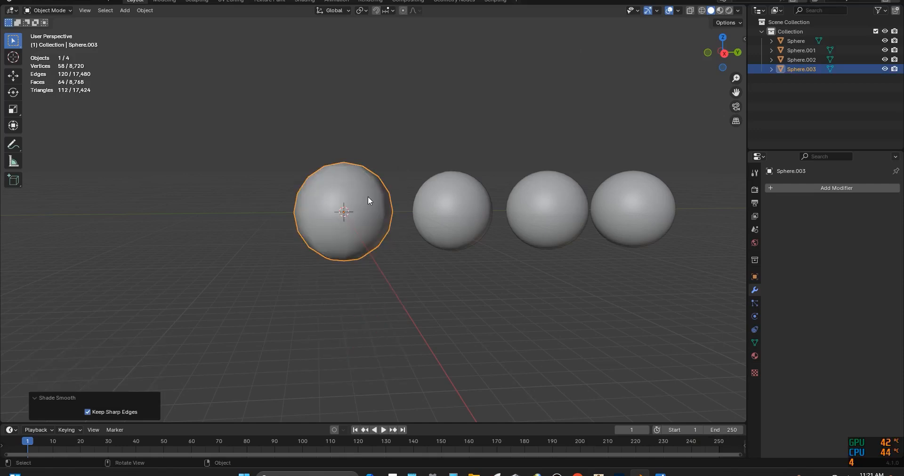
{"action": "left_click", "coordinate": [416, 283]}
Step: Shrink the eight-segment sphere uniformly by a factor of about 0.902
{"action": "middle_click_drag", "start_coordinate": [434, 252], "coordinate": [383, 220]}
{"action": "scroll", "coordinate": [384, 220], "scroll_direction": "up", "scroll_amount": 2}
{"action": "left_click", "coordinate": [373, 253]}
{"action": "key", "text": "s"}
{"action": "left_click", "coordinate": [476, 293]}
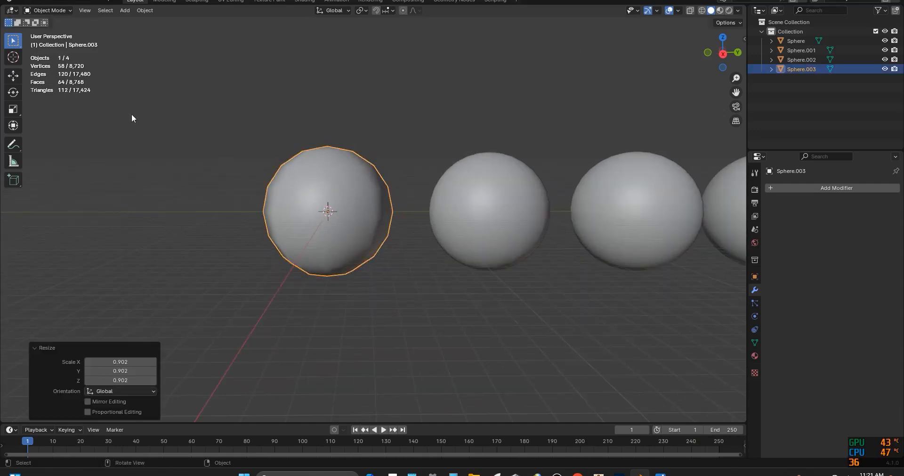
Step: Examine the outline of the eight-segment sphere up close, both selected and deselected, against the denser spheres
{"action": "scroll", "coordinate": [453, 236], "scroll_direction": "up", "scroll_amount": 1}
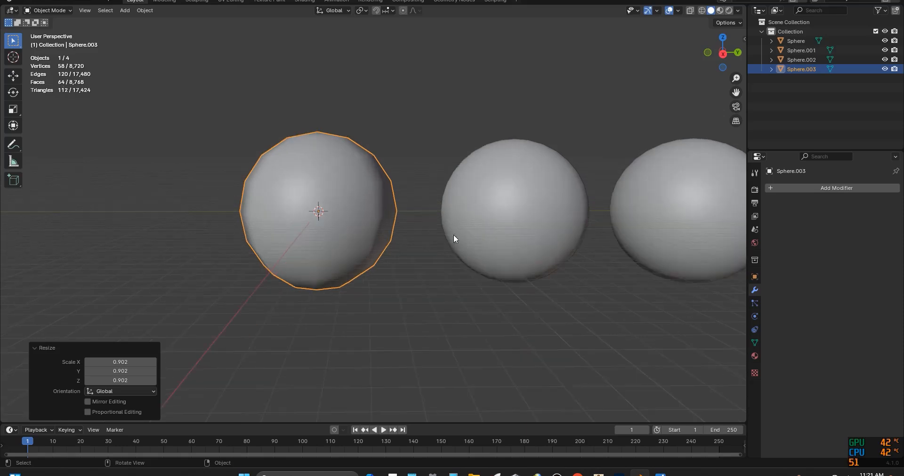
{"action": "middle_click_drag", "start_coordinate": [343, 166], "coordinate": [293, 188], "text": "shift"}
{"action": "scroll", "coordinate": [294, 188], "scroll_direction": "up", "scroll_amount": 3}
{"action": "scroll", "coordinate": [295, 190], "scroll_direction": "down", "scroll_amount": 2}
{"action": "middle_click_drag", "start_coordinate": [351, 232], "coordinate": [320, 195]}
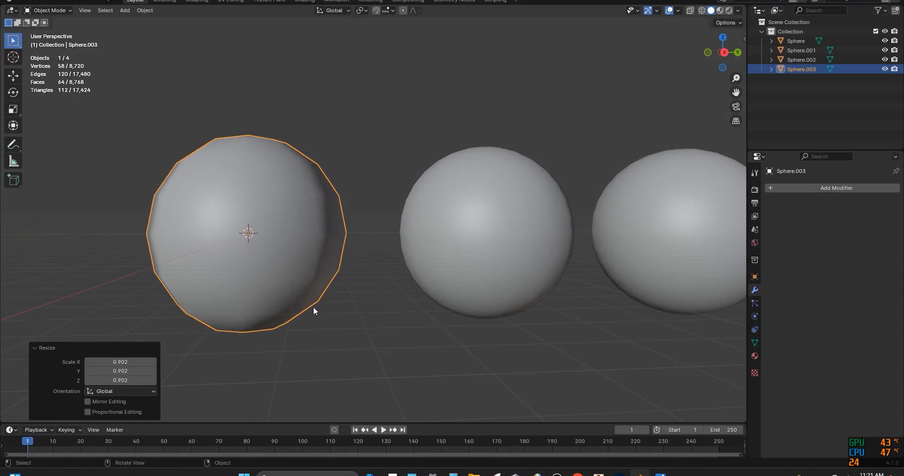
{"action": "left_click", "coordinate": [338, 139]}
{"action": "middle_click_drag", "start_coordinate": [349, 211], "coordinate": [307, 202]}
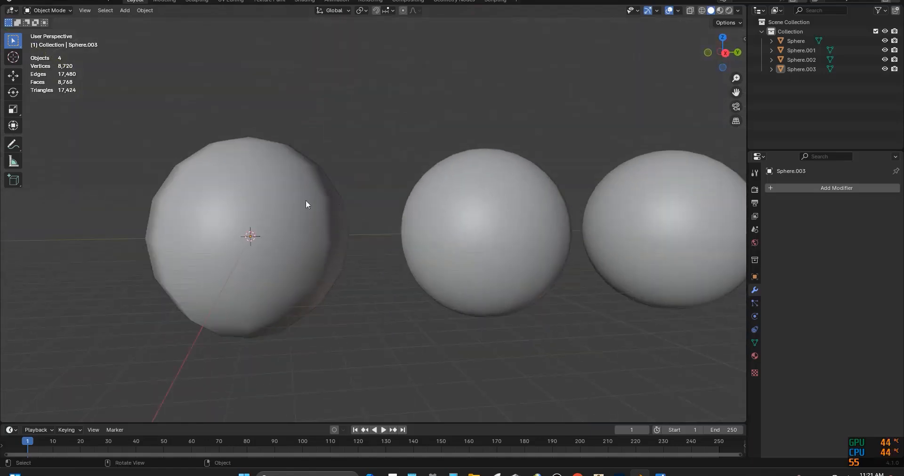
{"action": "left_click", "coordinate": [282, 225]}
{"action": "key", "text": "g"}
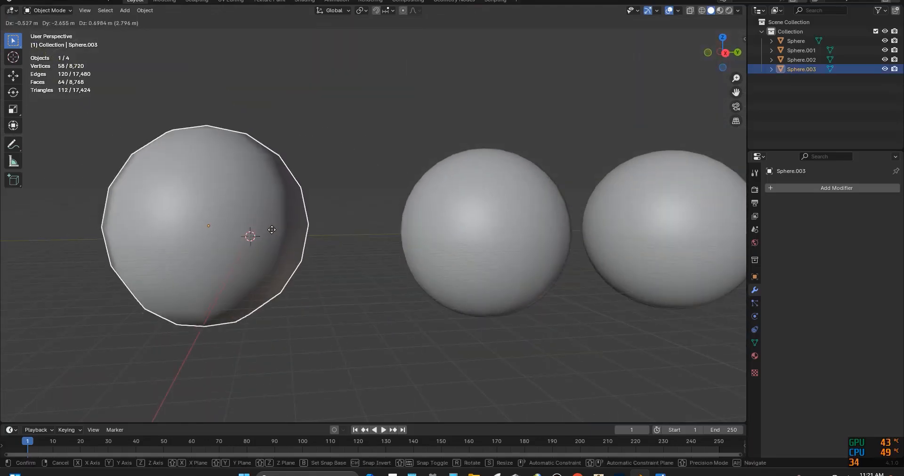
{"action": "right_click", "coordinate": [275, 228]}
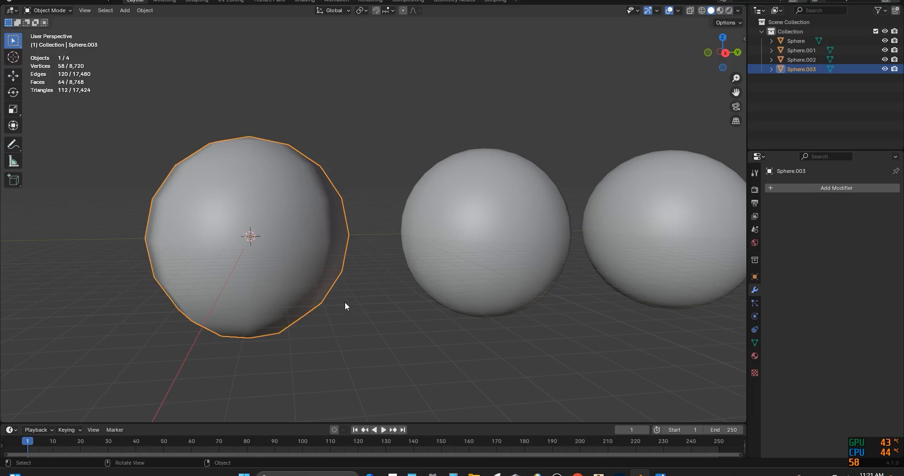
Step: Check the mesh statistics of the high-poly sphere and the original low-poly sphere by selecting each one
{"action": "left_click", "coordinate": [346, 323]}
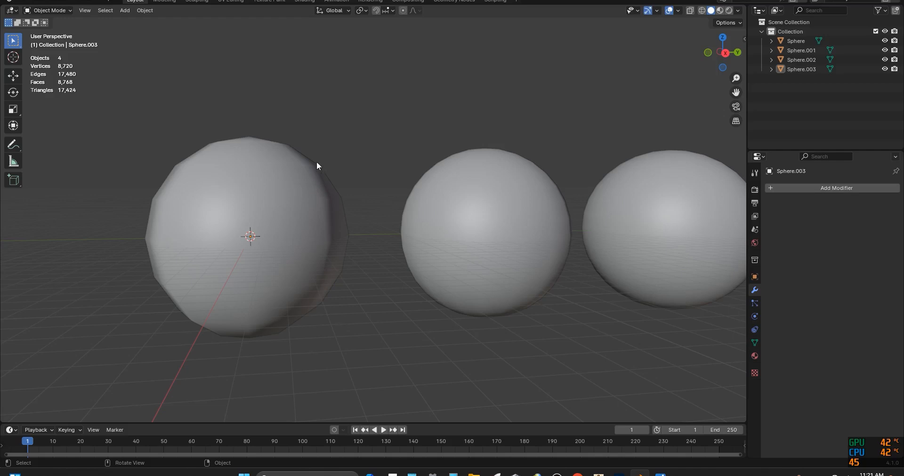
{"action": "scroll", "coordinate": [286, 265], "scroll_direction": "down", "scroll_amount": 2}
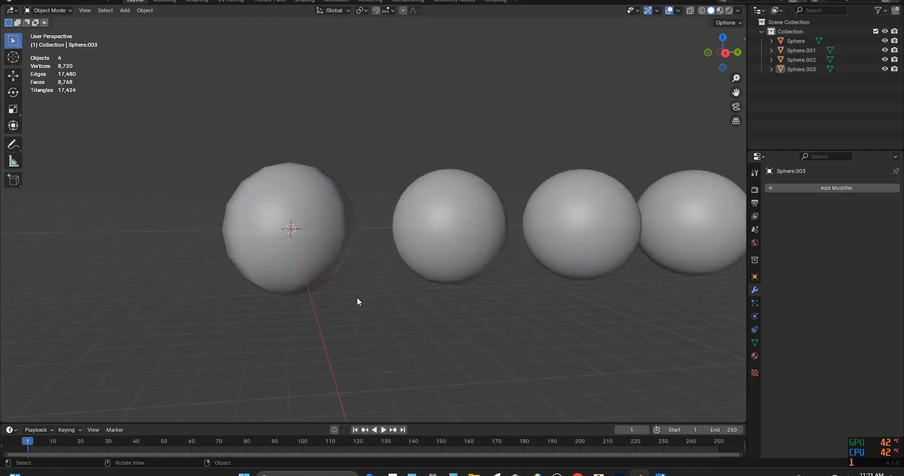
{"action": "left_click", "coordinate": [697, 228]}
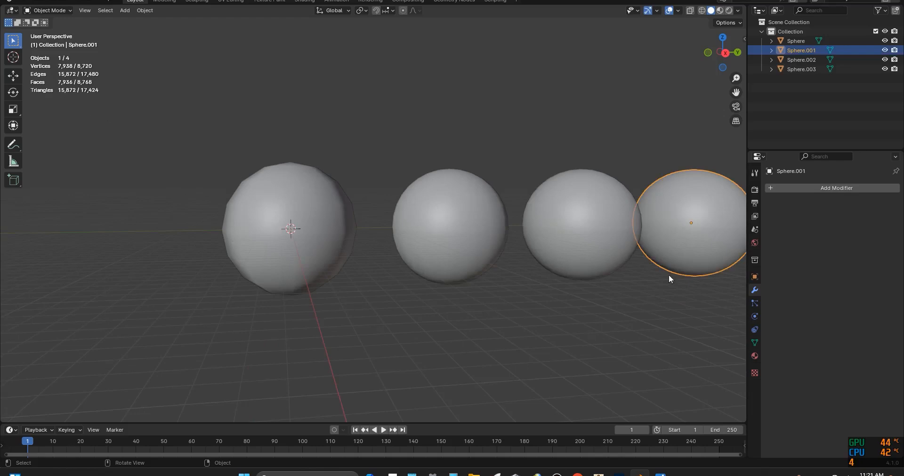
{"action": "left_click", "coordinate": [589, 234]}
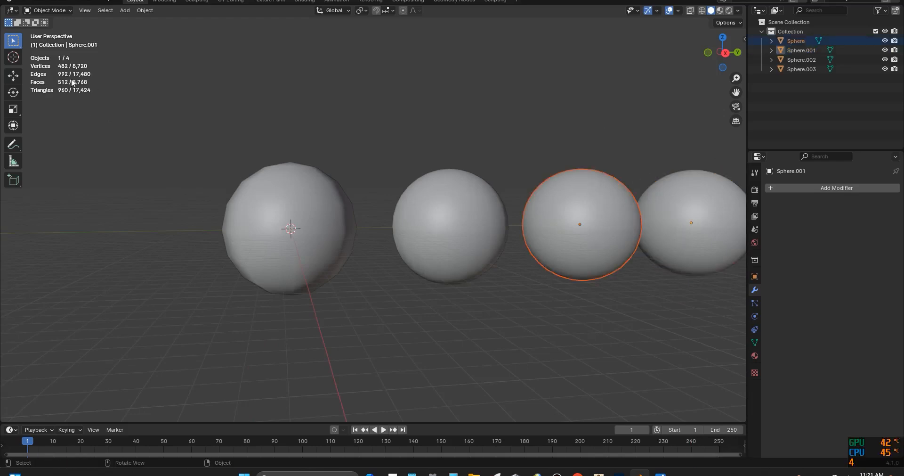
Step: Check the mesh statistics of the eight-segment sphere and inspect its deselected outline beside the denser spheres
{"action": "left_click", "coordinate": [295, 222]}
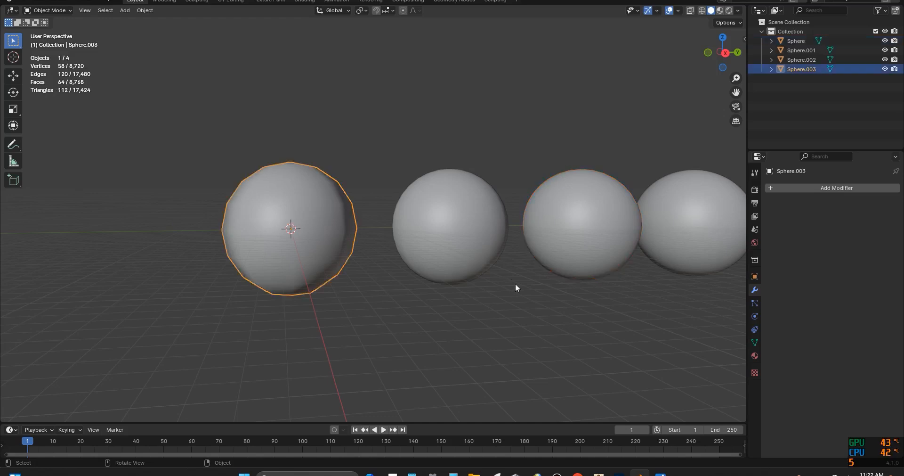
{"action": "left_click", "coordinate": [360, 301]}
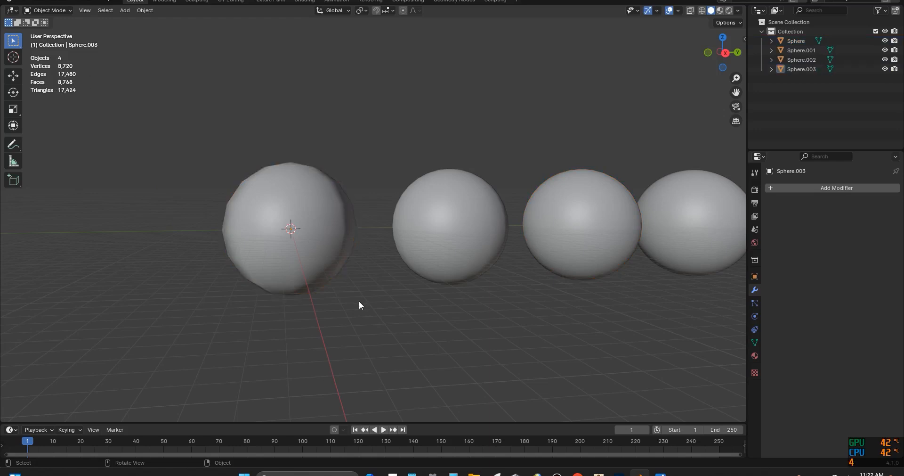
{"action": "scroll", "coordinate": [302, 164], "scroll_direction": "up", "scroll_amount": 2}
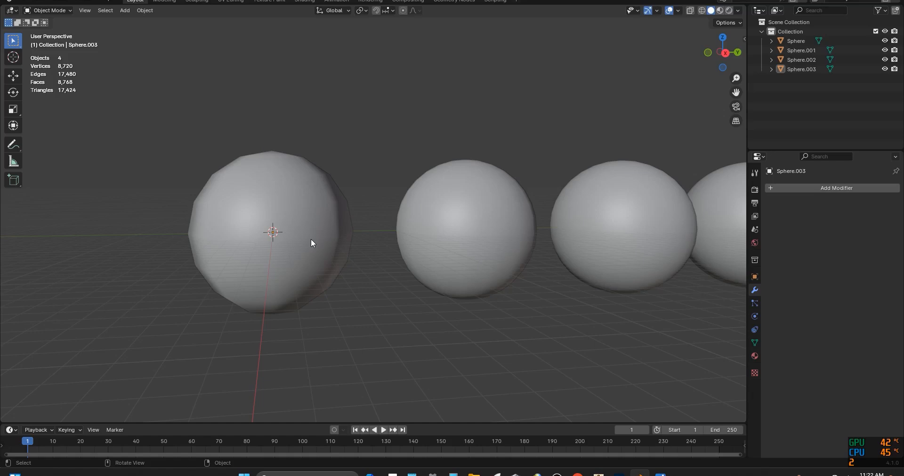
{"action": "scroll", "coordinate": [311, 240], "scroll_direction": "down", "scroll_amount": 4}
{"action": "middle_click_drag", "start_coordinate": [392, 292], "coordinate": [381, 309]}
{"action": "scroll", "coordinate": [319, 226], "scroll_direction": "up", "scroll_amount": 1}
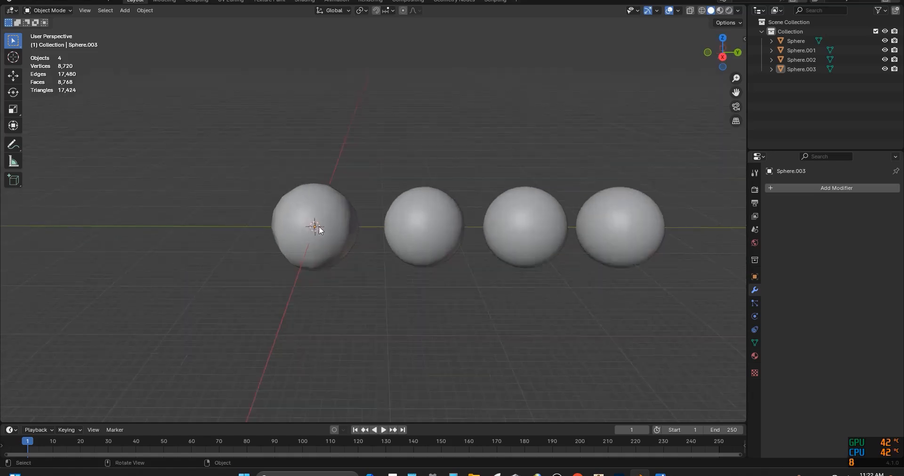
Step: Compare the mesh statistics of the eight-segment, highest-density and original low-poly spheres by selecting each one in turn
{"action": "scroll", "coordinate": [318, 225], "scroll_direction": "up", "scroll_amount": 2}
{"action": "left_click", "coordinate": [302, 213]}
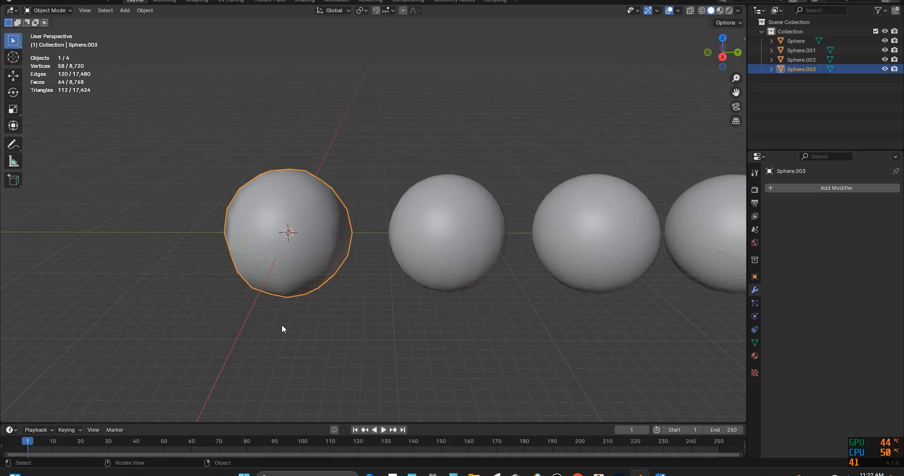
{"action": "scroll", "coordinate": [283, 329], "scroll_direction": "down", "scroll_amount": 4}
{"action": "left_click", "coordinate": [541, 234]}
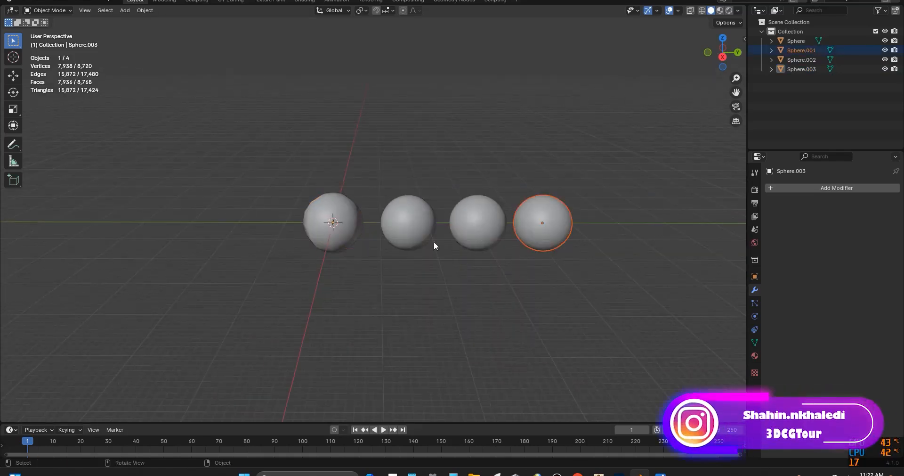
{"action": "left_click", "coordinate": [469, 204]}
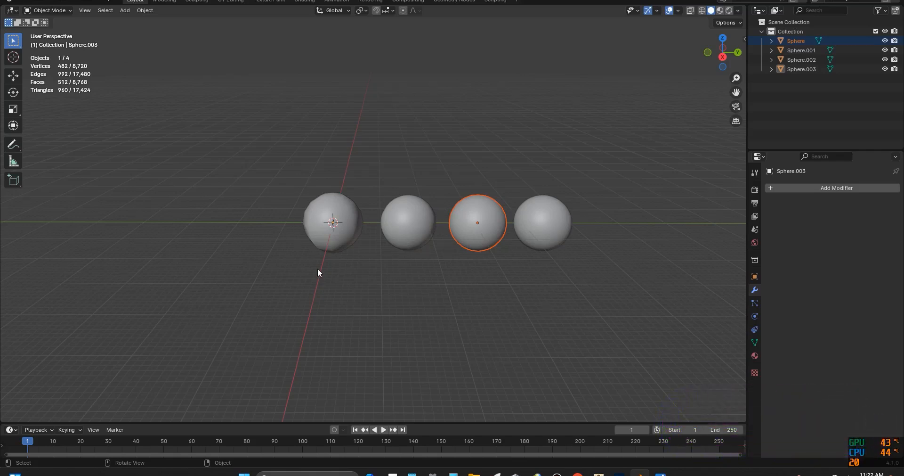
{"action": "scroll", "coordinate": [318, 269], "scroll_direction": "up", "scroll_amount": 4}
{"action": "scroll", "coordinate": [319, 273], "scroll_direction": "down", "scroll_amount": 5}
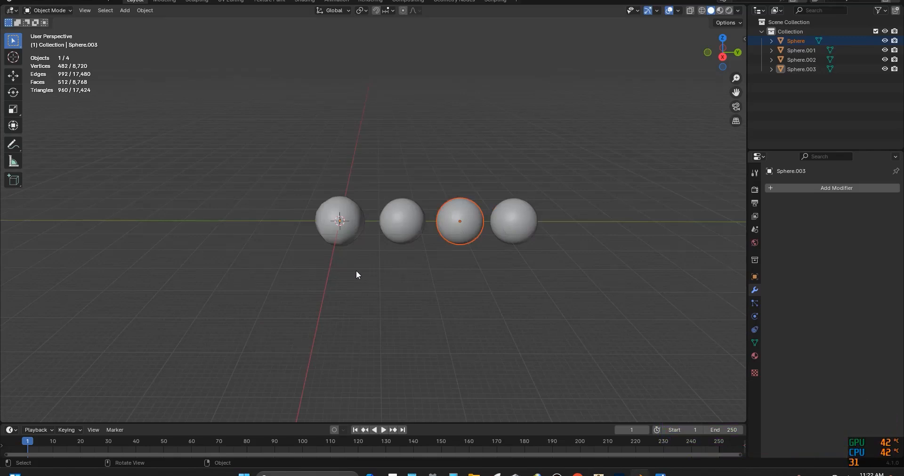
{"action": "scroll", "coordinate": [356, 270], "scroll_direction": "up", "scroll_amount": 2}
{"action": "middle_click_drag", "start_coordinate": [356, 270], "coordinate": [400, 287]}
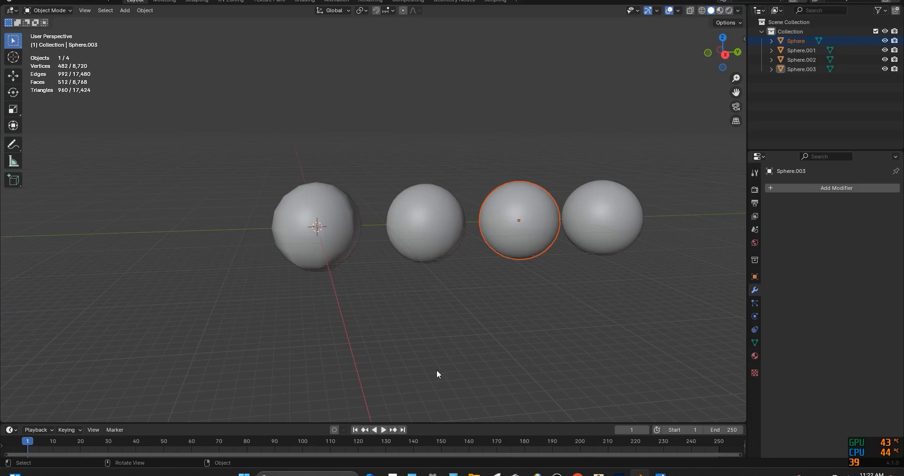
Step: Switch to the image viewer to examine the stylized sword reference and return to the sphere scene in Blender
{"action": "left_click", "coordinate": [661, 472]}
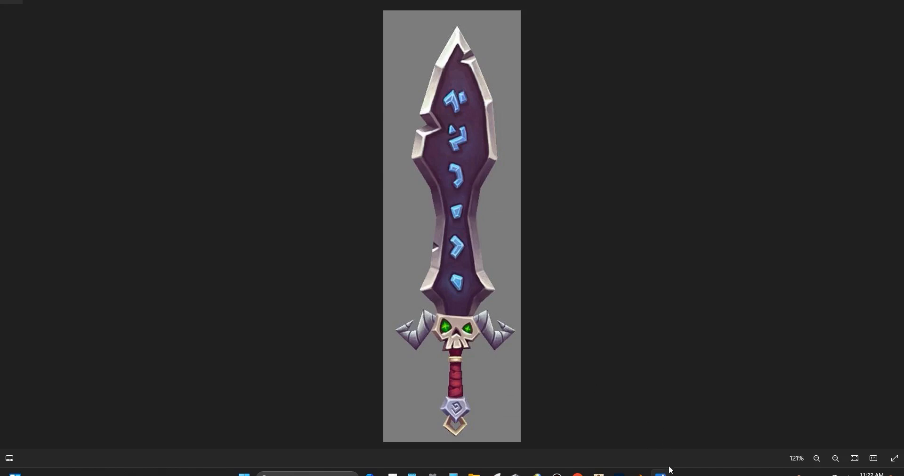
{"action": "mouse_move", "coordinate": [663, 471]}
{"action": "left_click", "coordinate": [661, 475]}
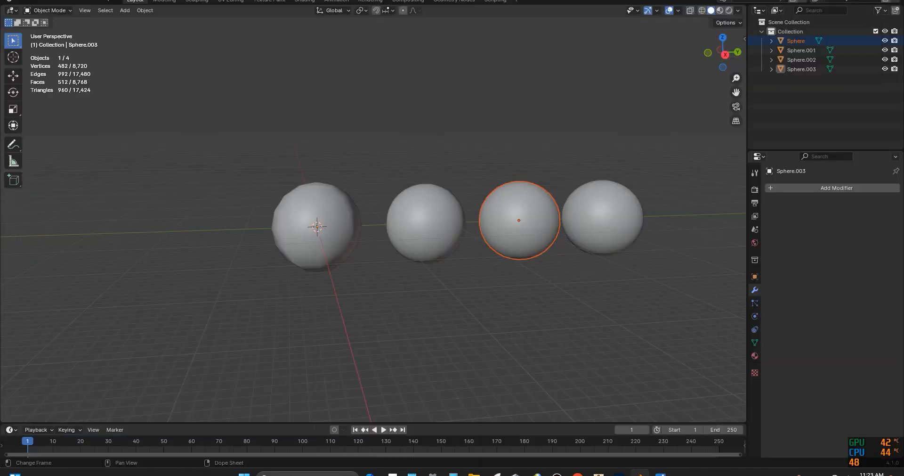
{"action": "middle_click_drag", "start_coordinate": [518, 329], "coordinate": [507, 325]}
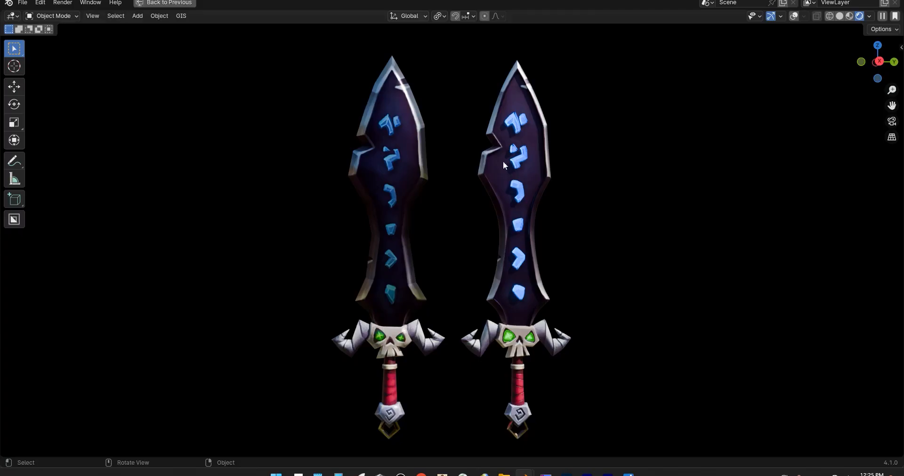
Step: Examine the two finished sword models side by side at an angle in the rendered view, from blade tip to pommel
{"action": "middle_click_drag", "start_coordinate": [503, 160], "coordinate": [397, 296]}
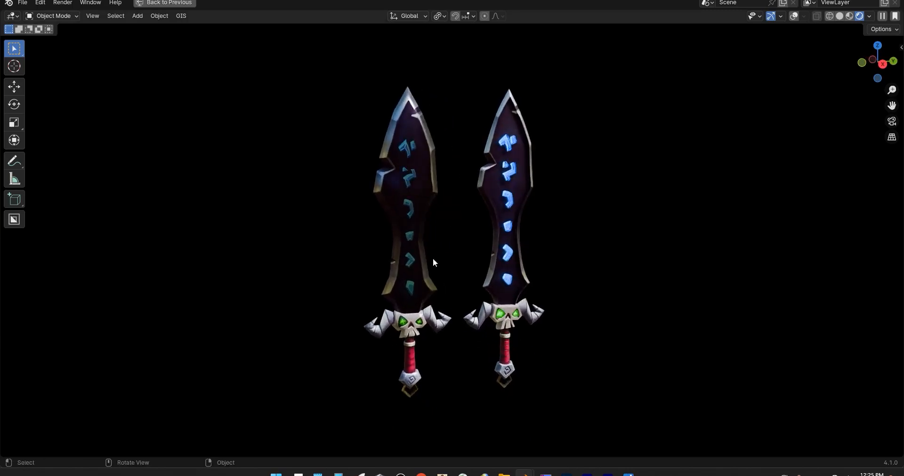
{"action": "scroll", "coordinate": [418, 319], "scroll_direction": "up", "scroll_amount": 1}
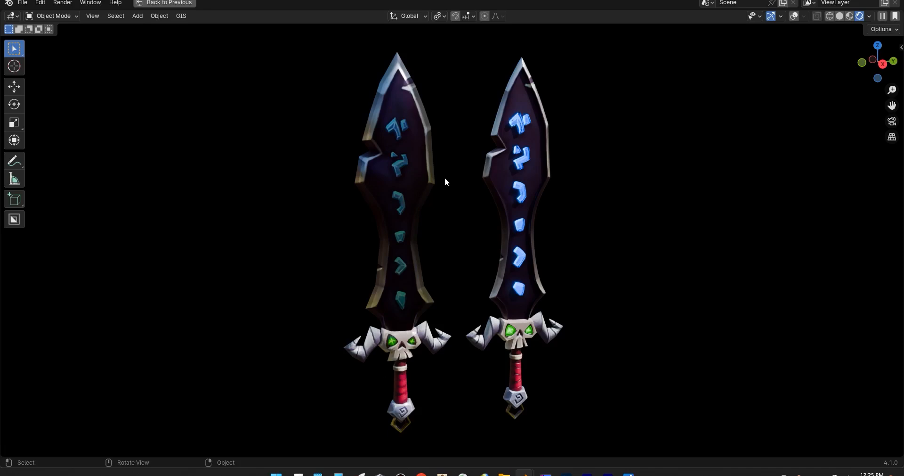
{"action": "left_click_drag", "start_coordinate": [429, 66], "coordinate": [370, 419]}
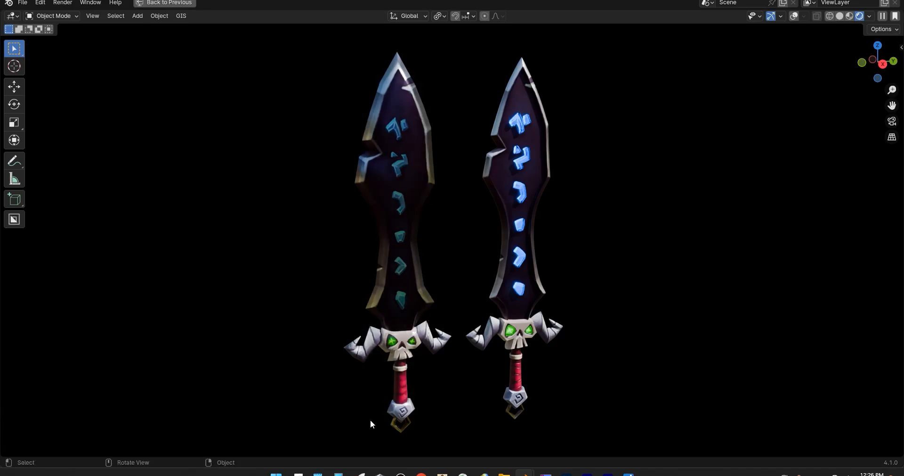